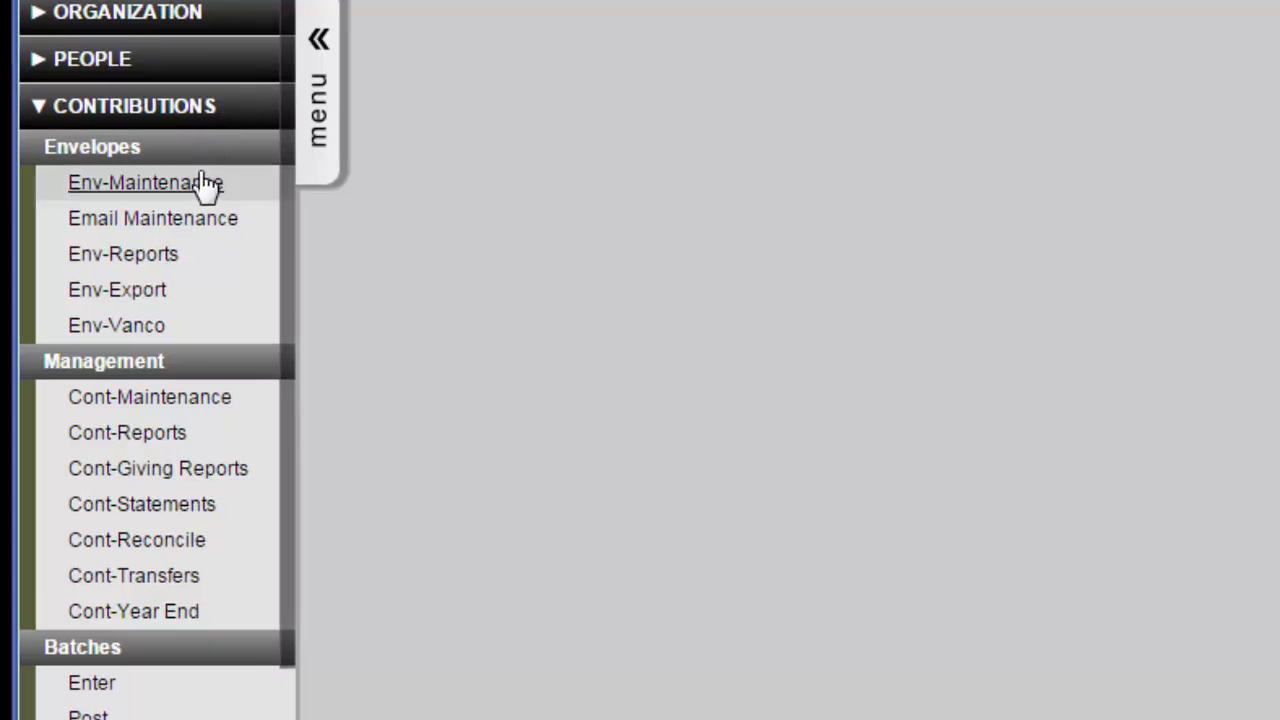
# - Open contributions year-end processing and set the fiscal years from 2015 to 2016
pyautogui.click(155, 617)
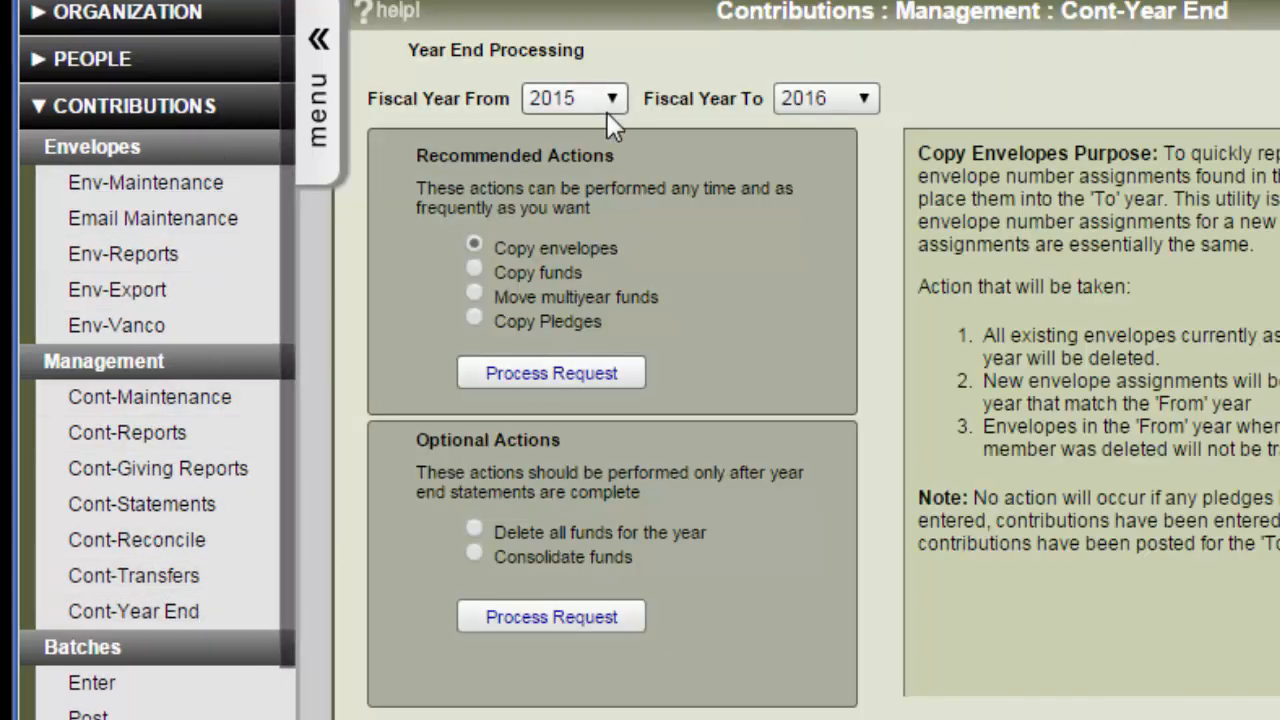
pyautogui.click(612, 99)
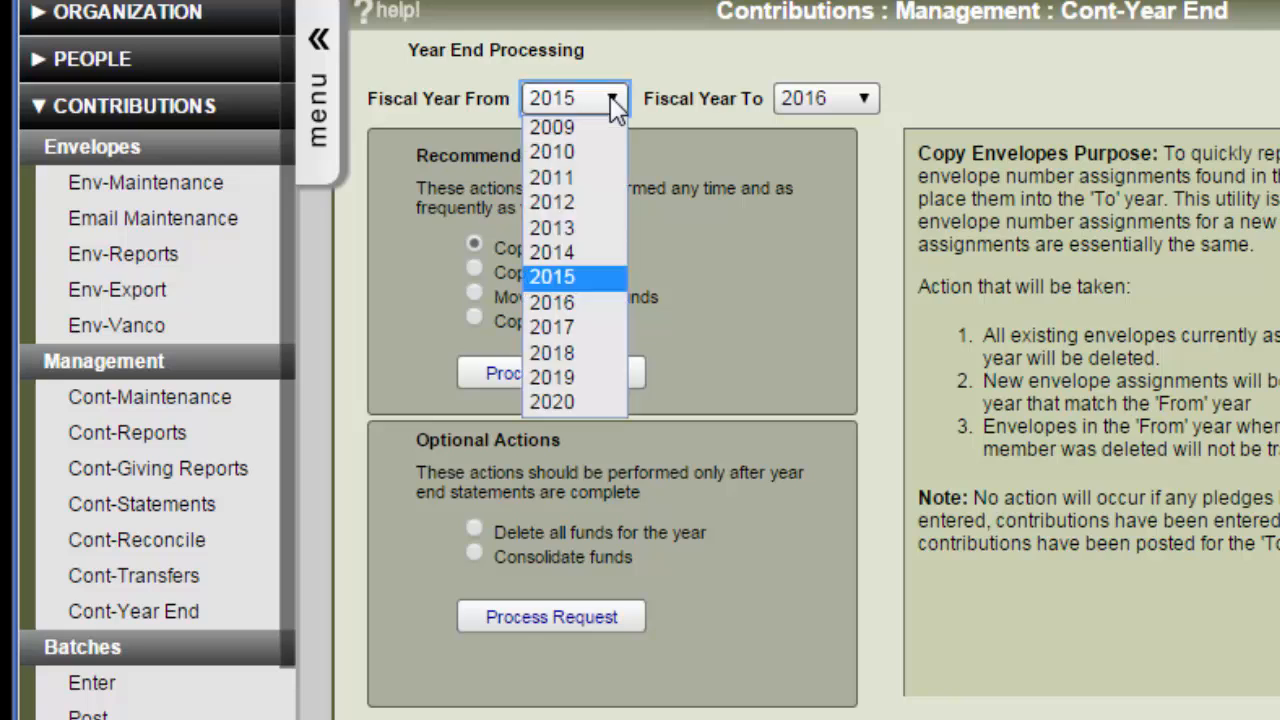
pyautogui.click(599, 271)
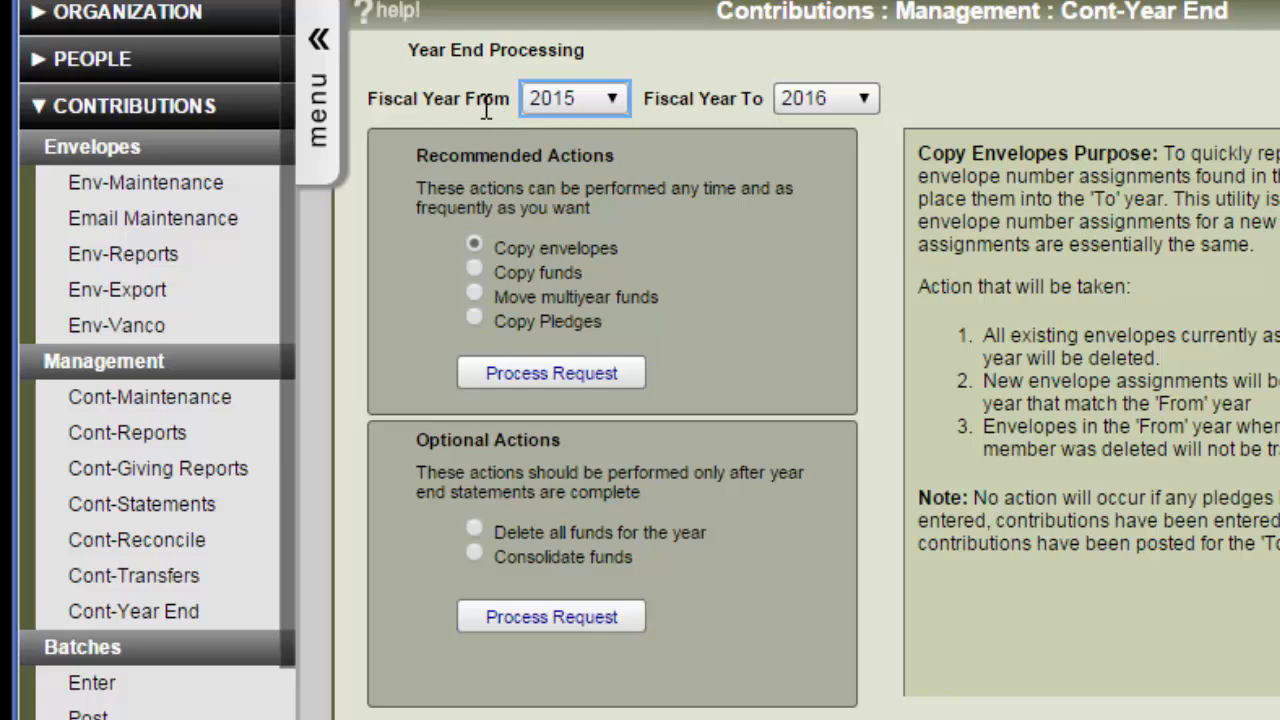
pyautogui.click(863, 98)
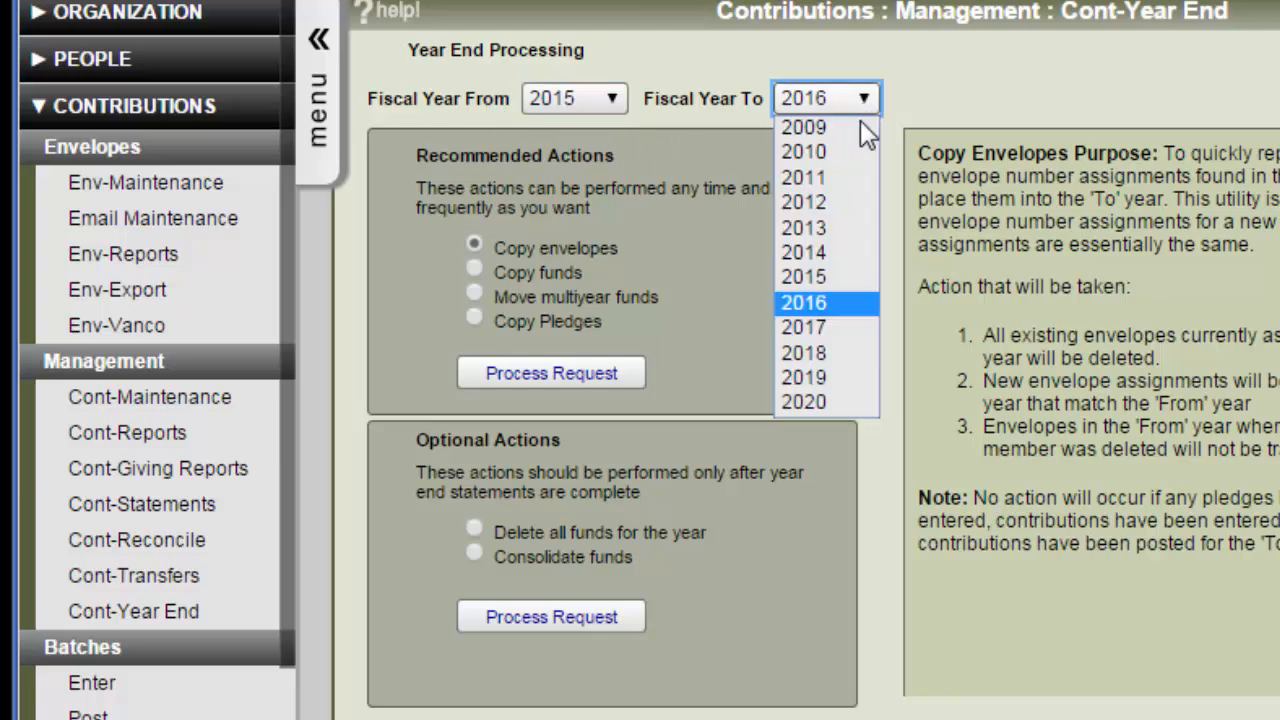
pyautogui.click(850, 302)
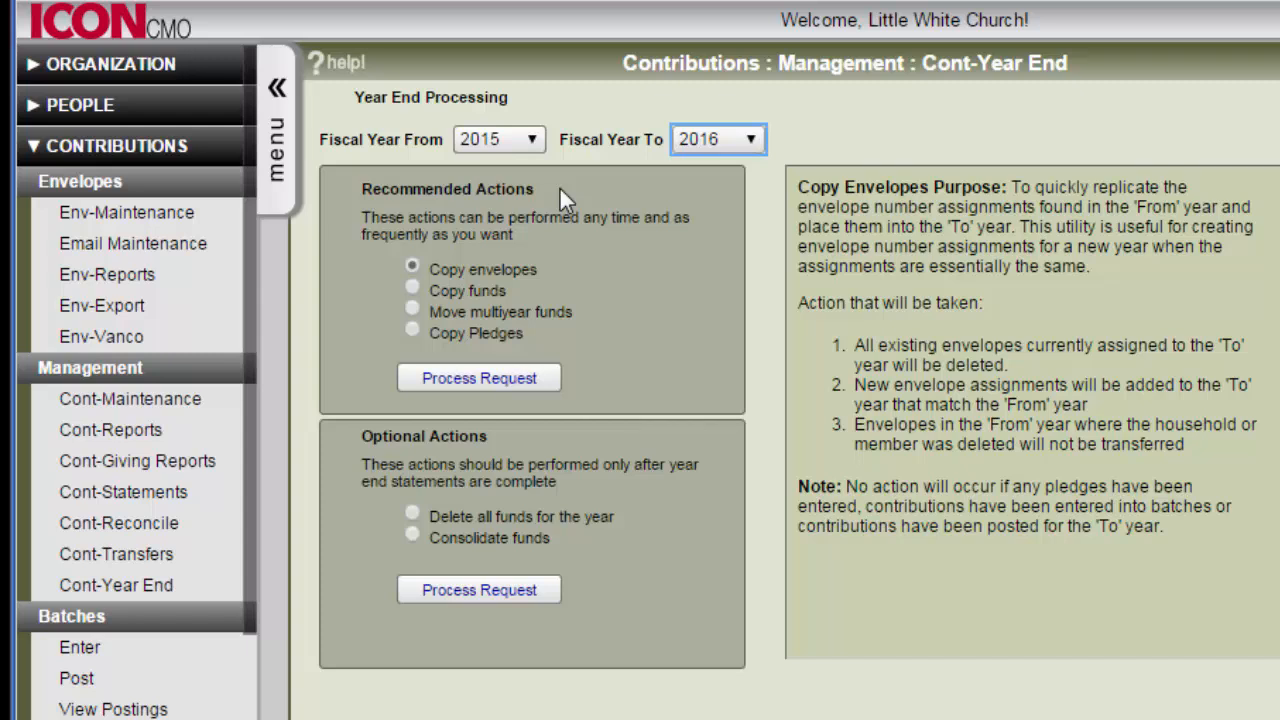
# - Copy the envelope assignments from fiscal year 2015 to 2016, accepting the confirmations
pyautogui.click(413, 266)
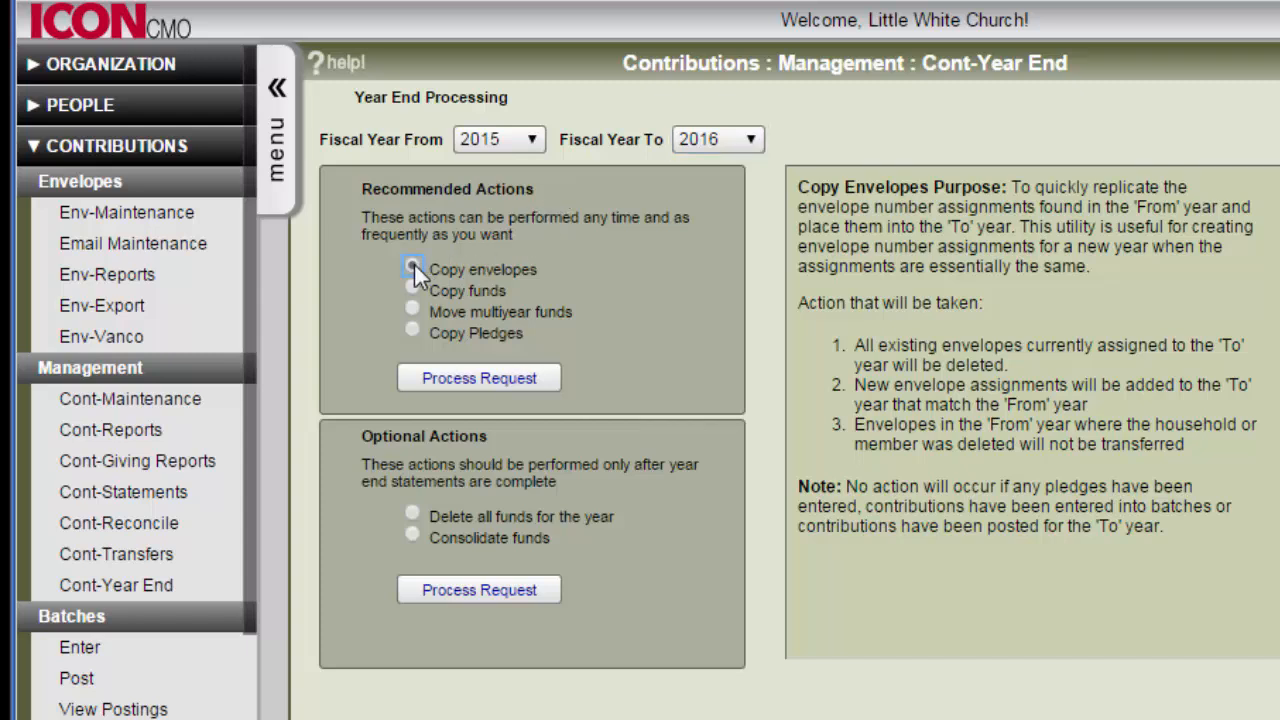
pyautogui.click(413, 381)
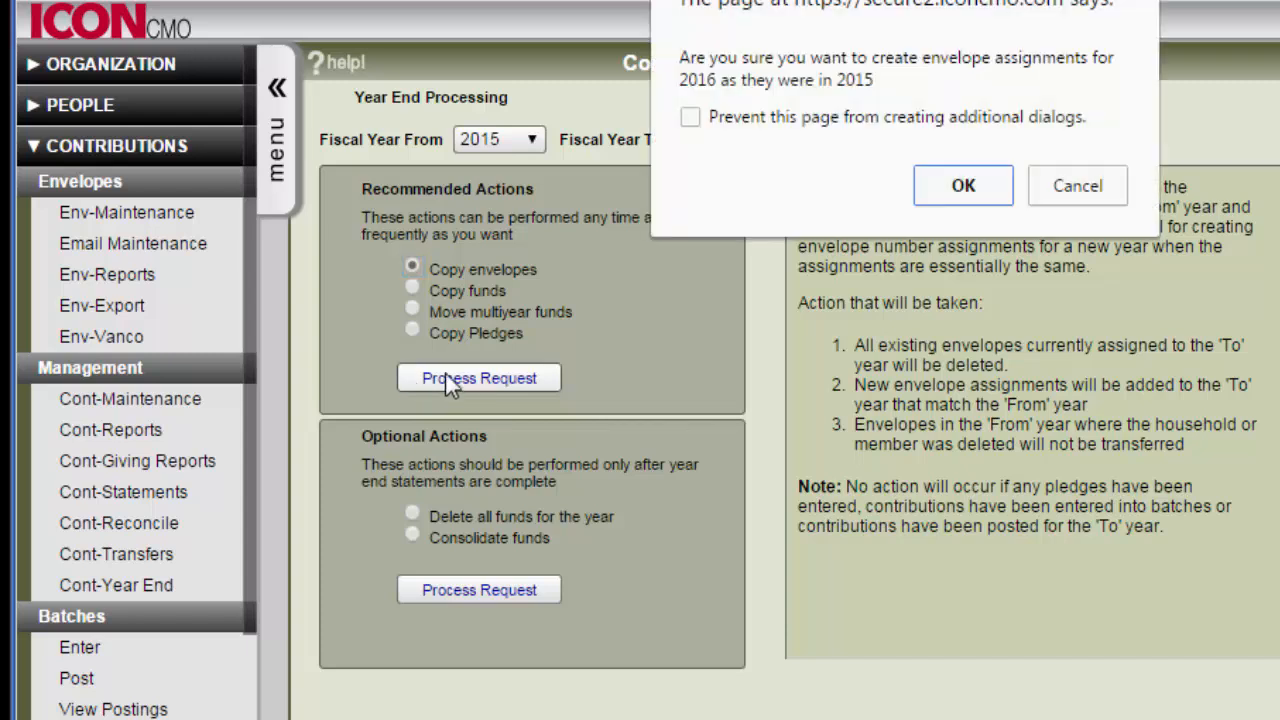
pyautogui.click(988, 186)
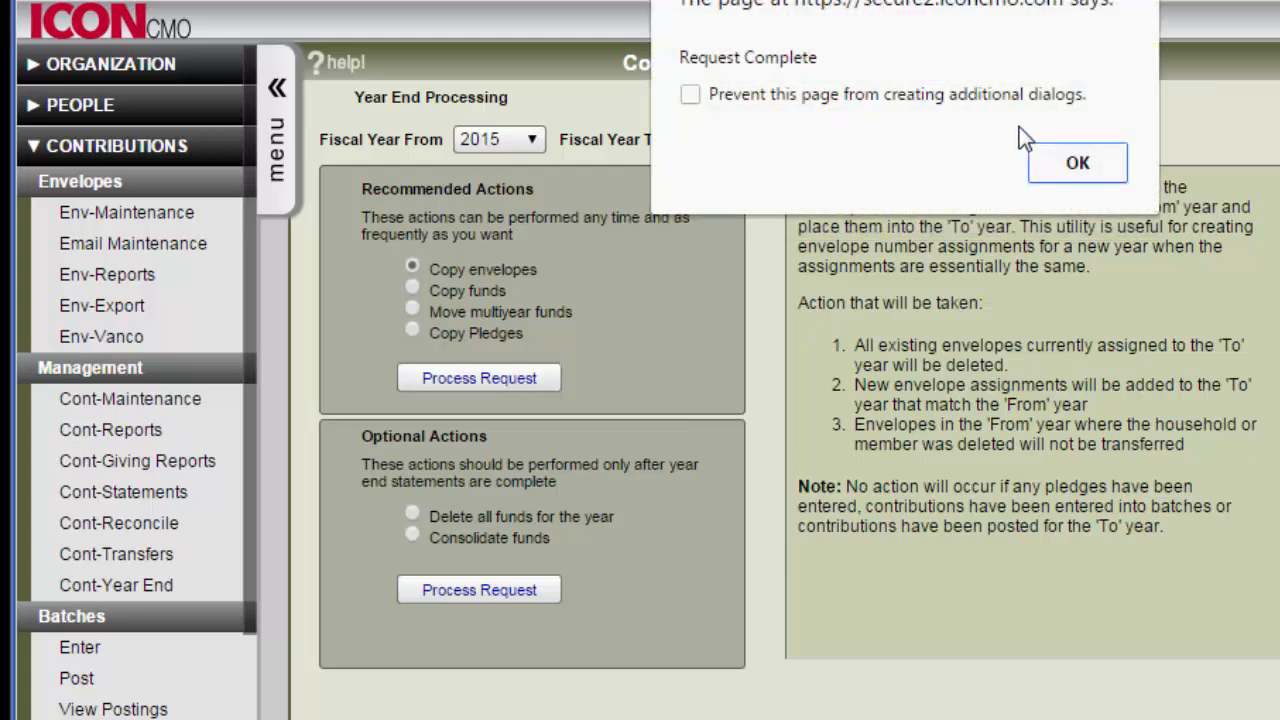
pyautogui.click(1078, 165)
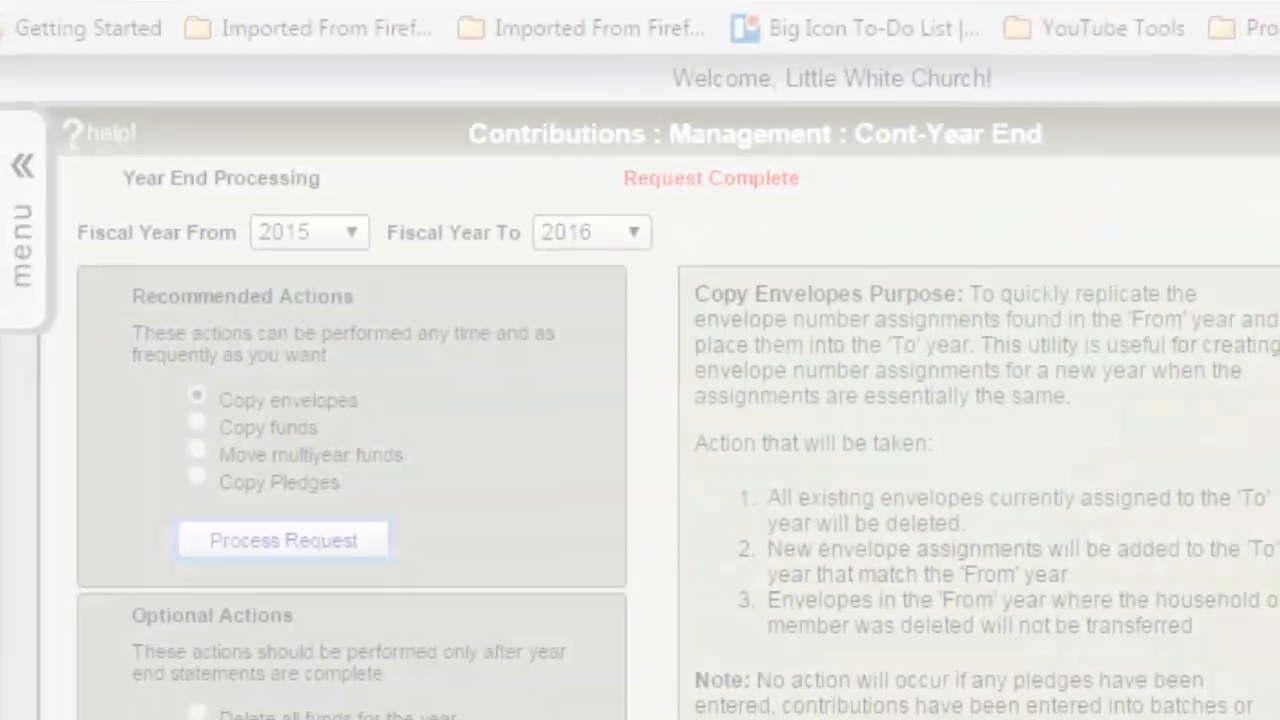
# - Open envelope maintenance and list the assigned envelope numbers for fiscal year 2016
pyautogui.click(75, 188)
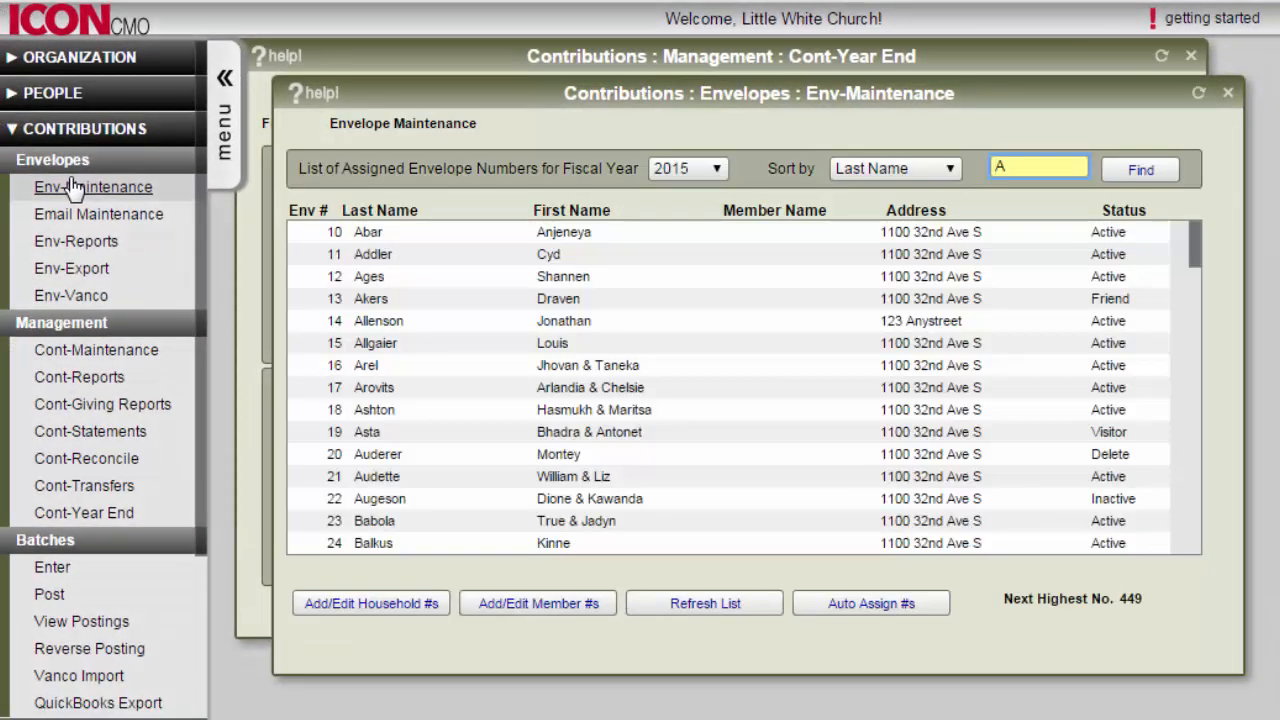
pyautogui.click(716, 170)
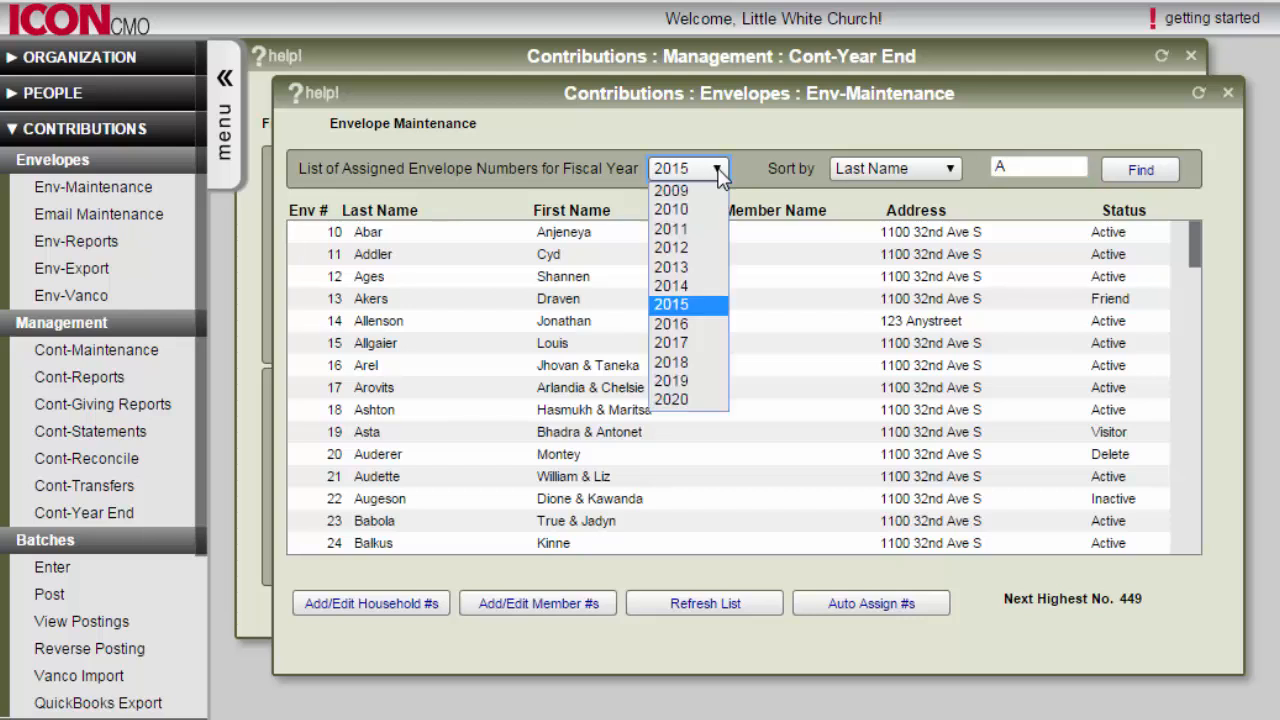
pyautogui.click(690, 326)
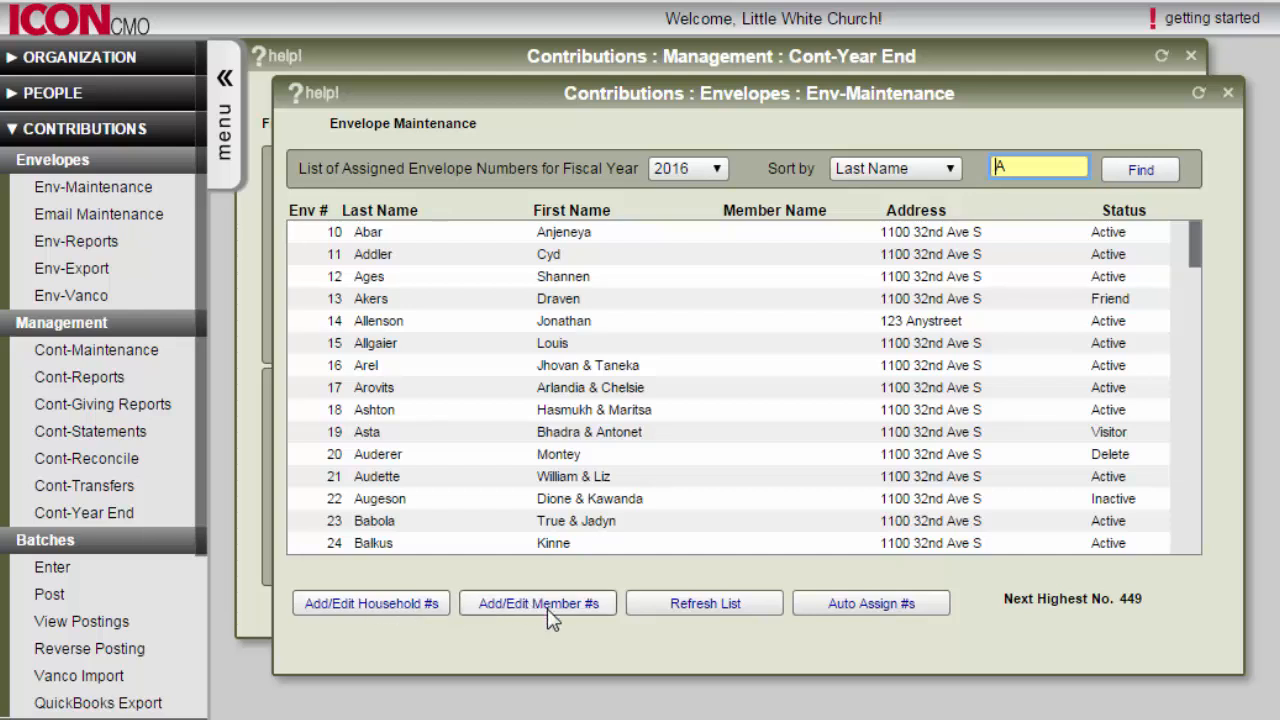
# - Edit the 2016 household envelope numbers and assign 500 to the unnumbered household directly below envelope 12
pyautogui.click(372, 606)
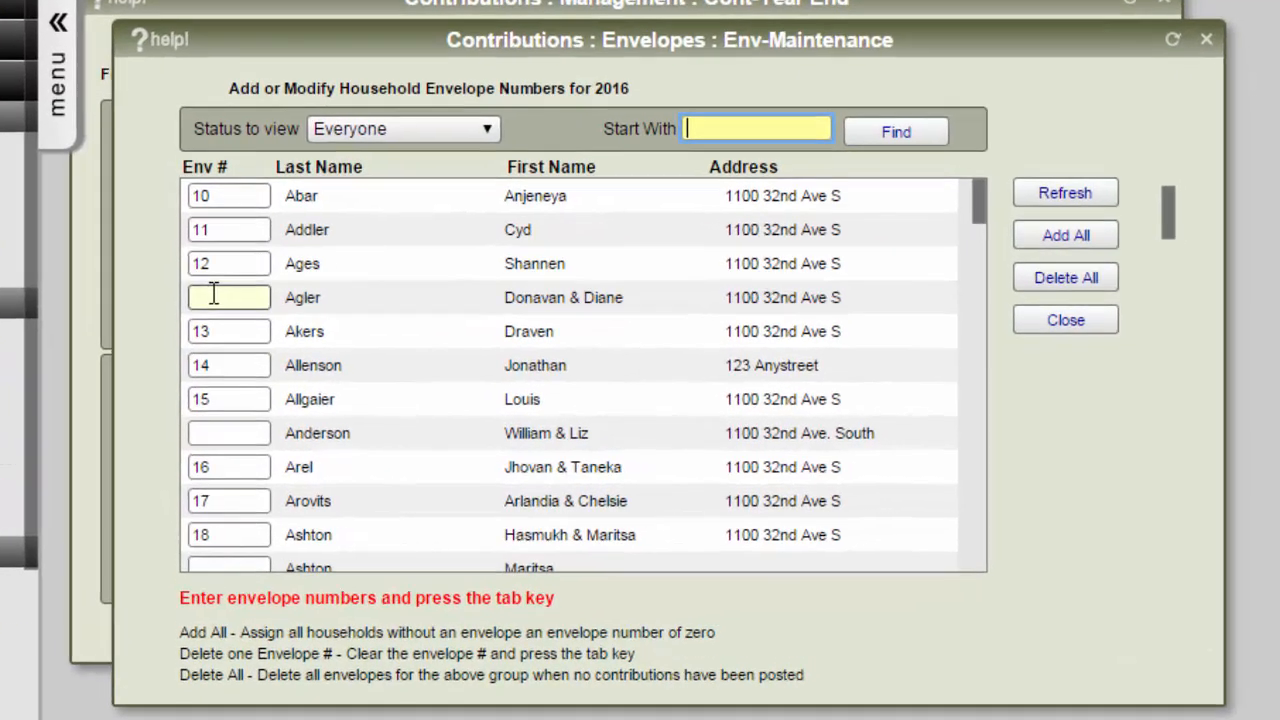
pyautogui.click(213, 295)
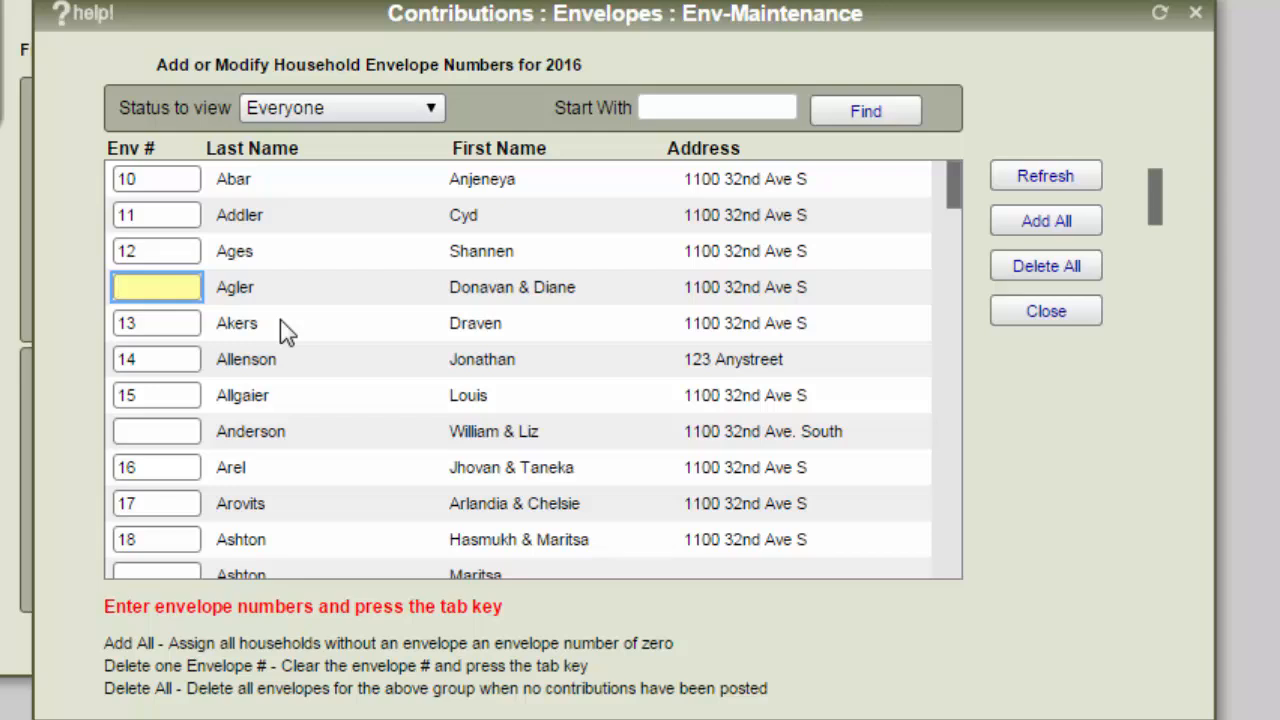
pyautogui.write('500')
pyautogui.press('Tab')
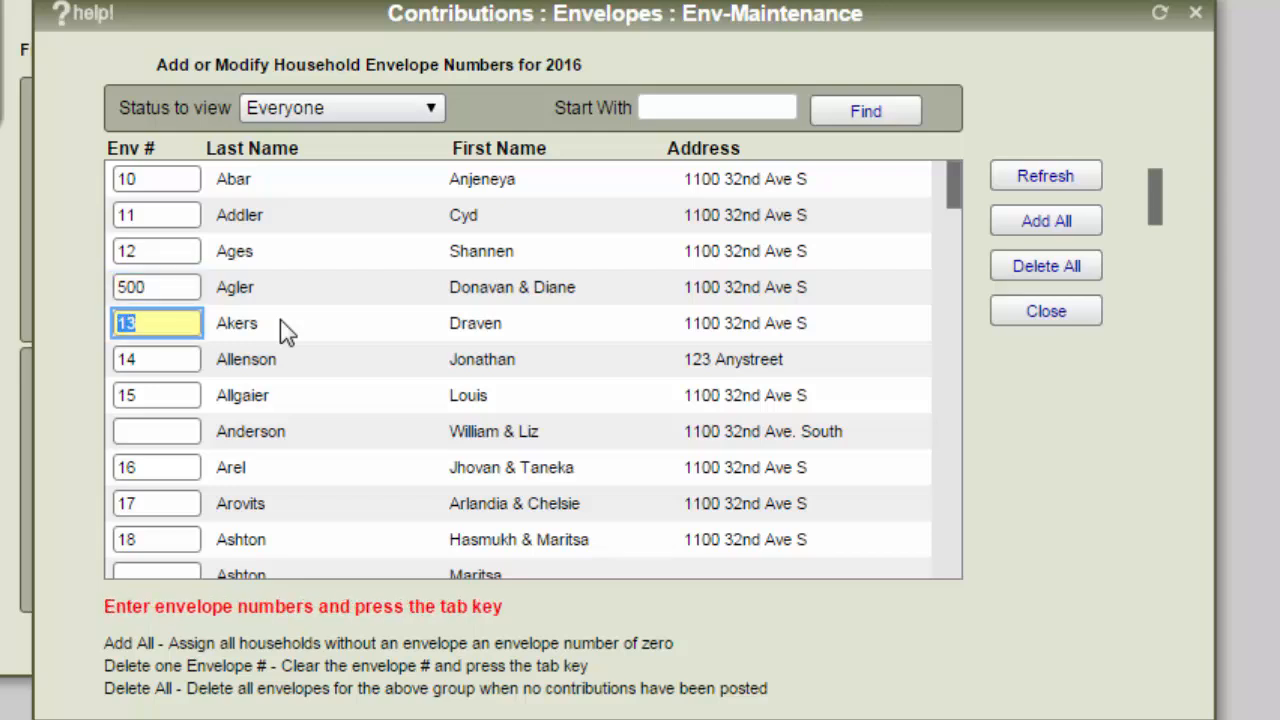
# - Remove envelope number 500 from the household directly below envelope 12
pyautogui.doubleClick(138, 287)
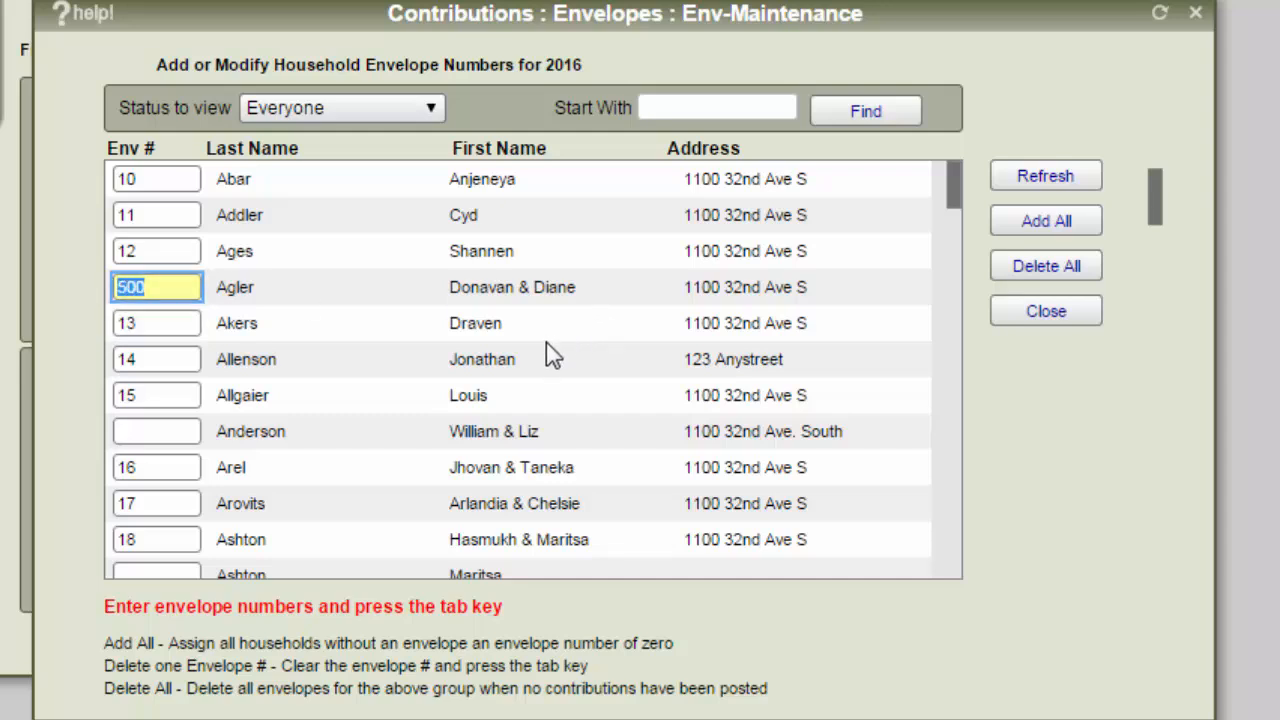
pyautogui.press('Delete')
pyautogui.press('Tab')
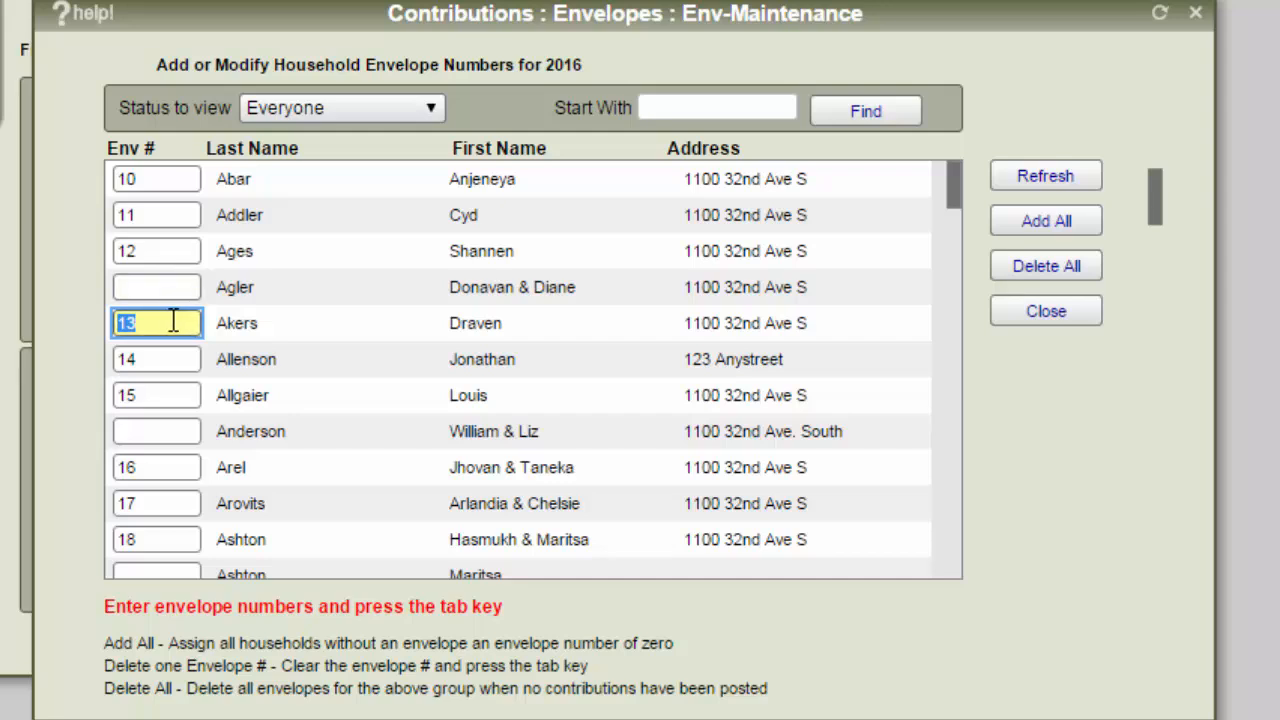
# - Change the envelope number of the household with envelope 13 to 500 and close the household number editor
pyautogui.write('500')
pyautogui.press('Tab')
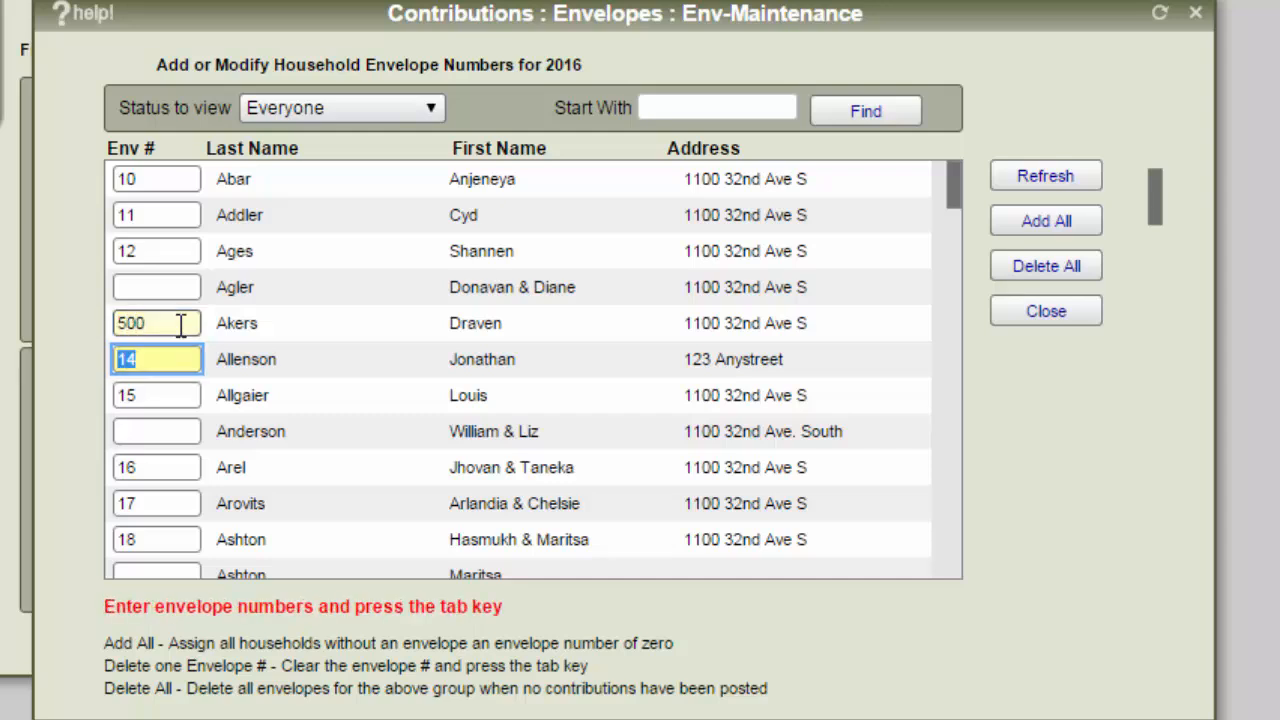
pyautogui.click(1040, 314)
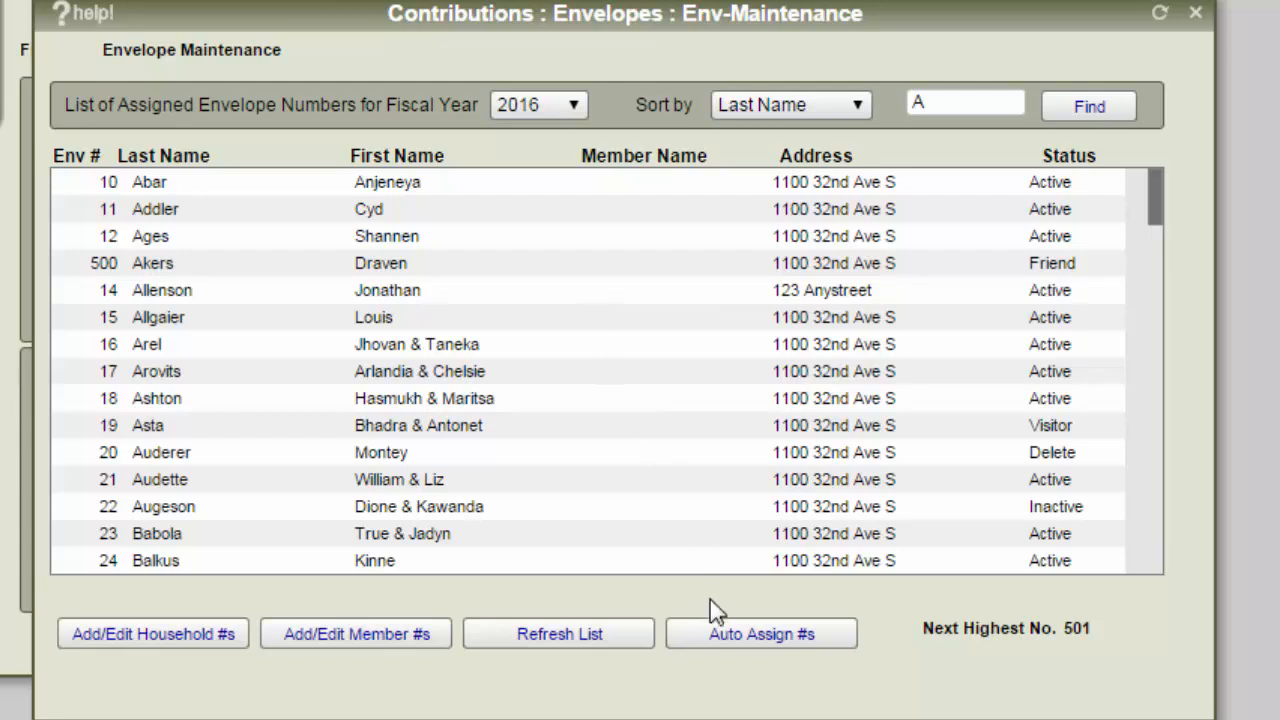
# - Auto assign all 2016 envelope numbers starting at 100 and refresh the envelope list
pyautogui.click(704, 640)
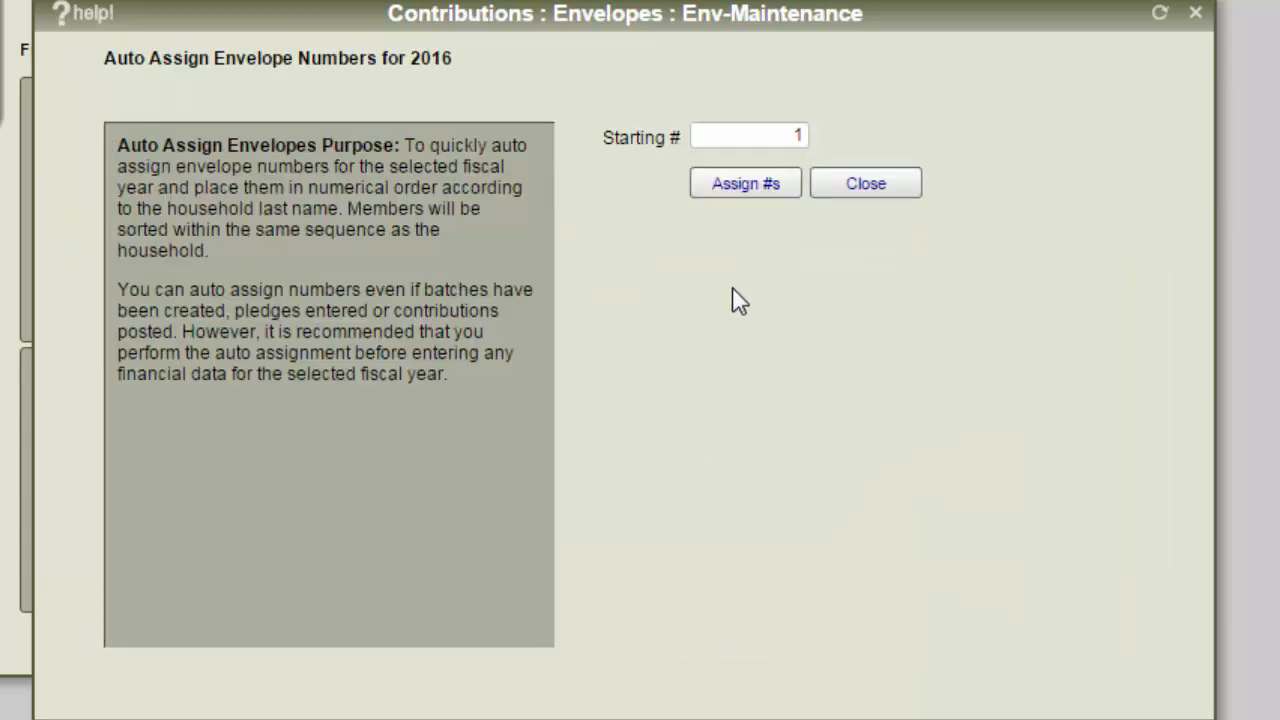
pyautogui.click(767, 145)
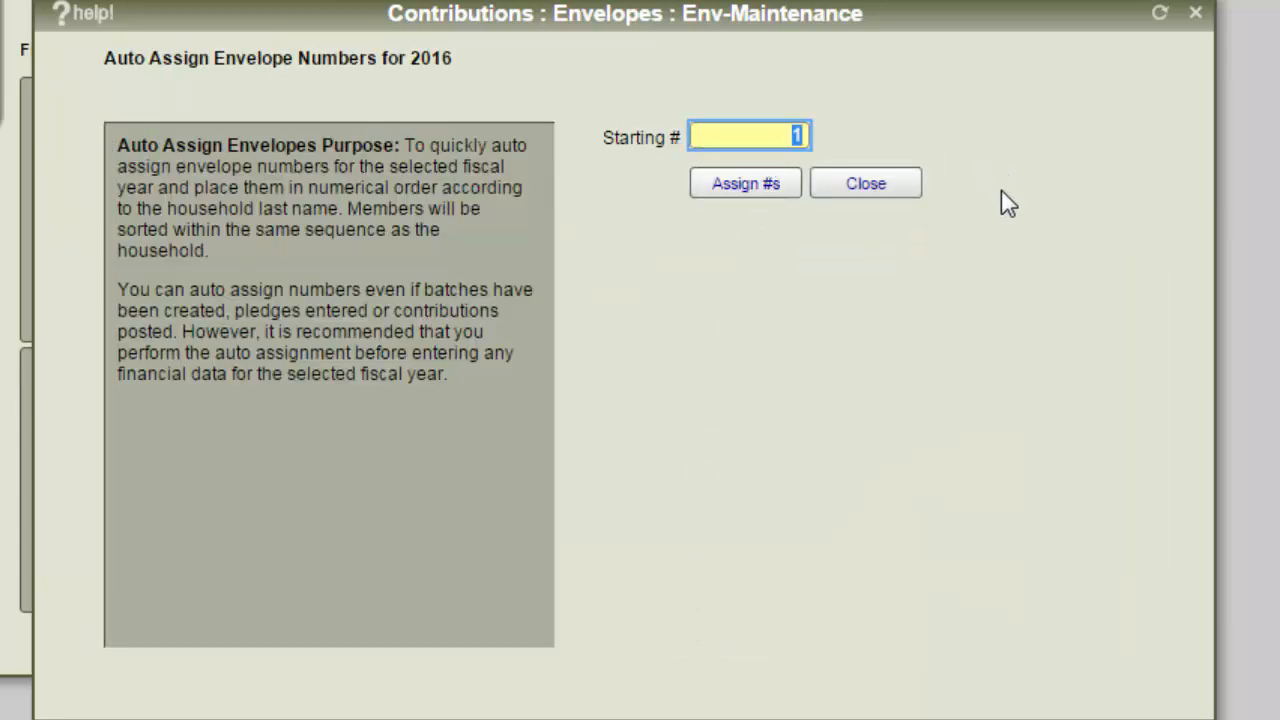
pyautogui.write('00')
pyautogui.click(740, 188)
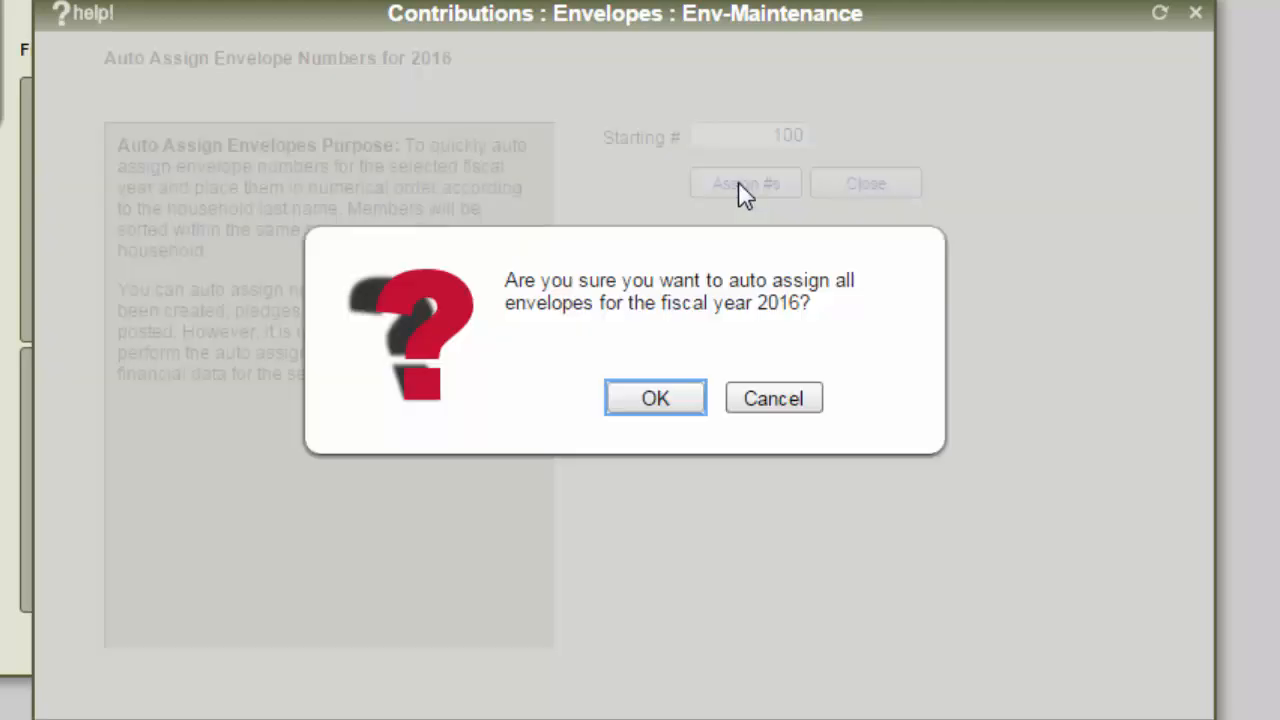
pyautogui.click(679, 402)
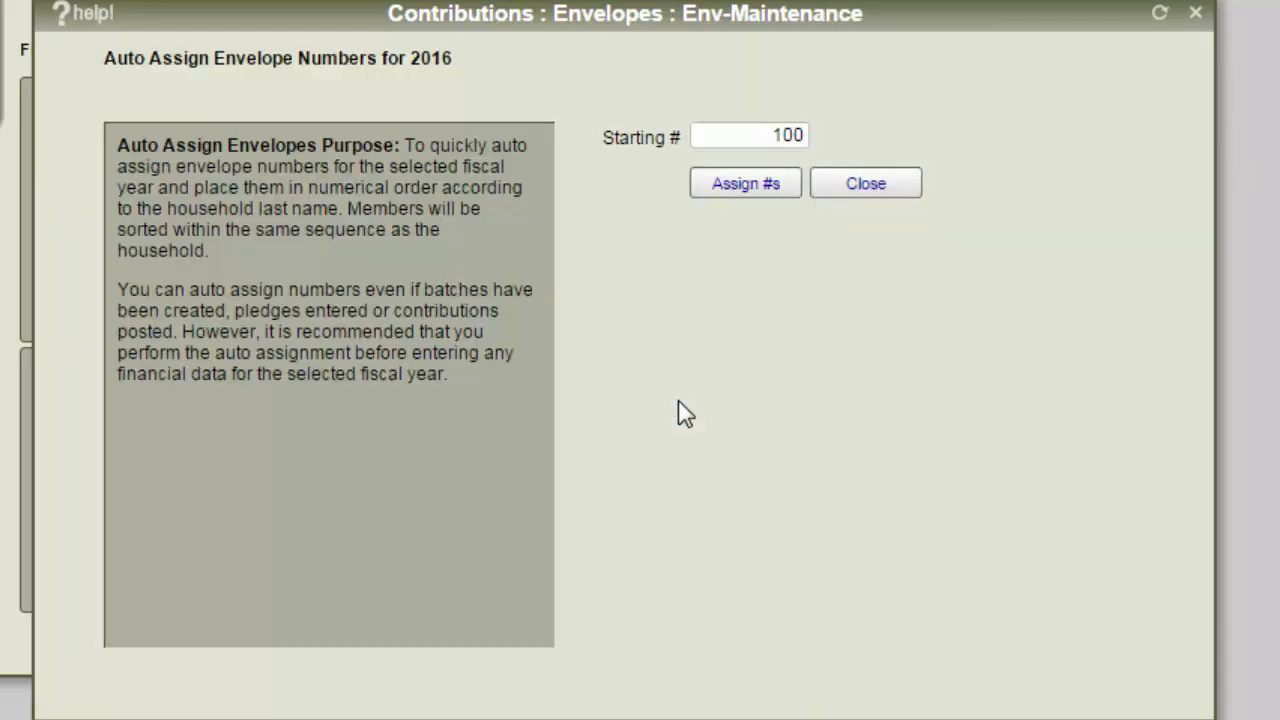
pyautogui.click(900, 192)
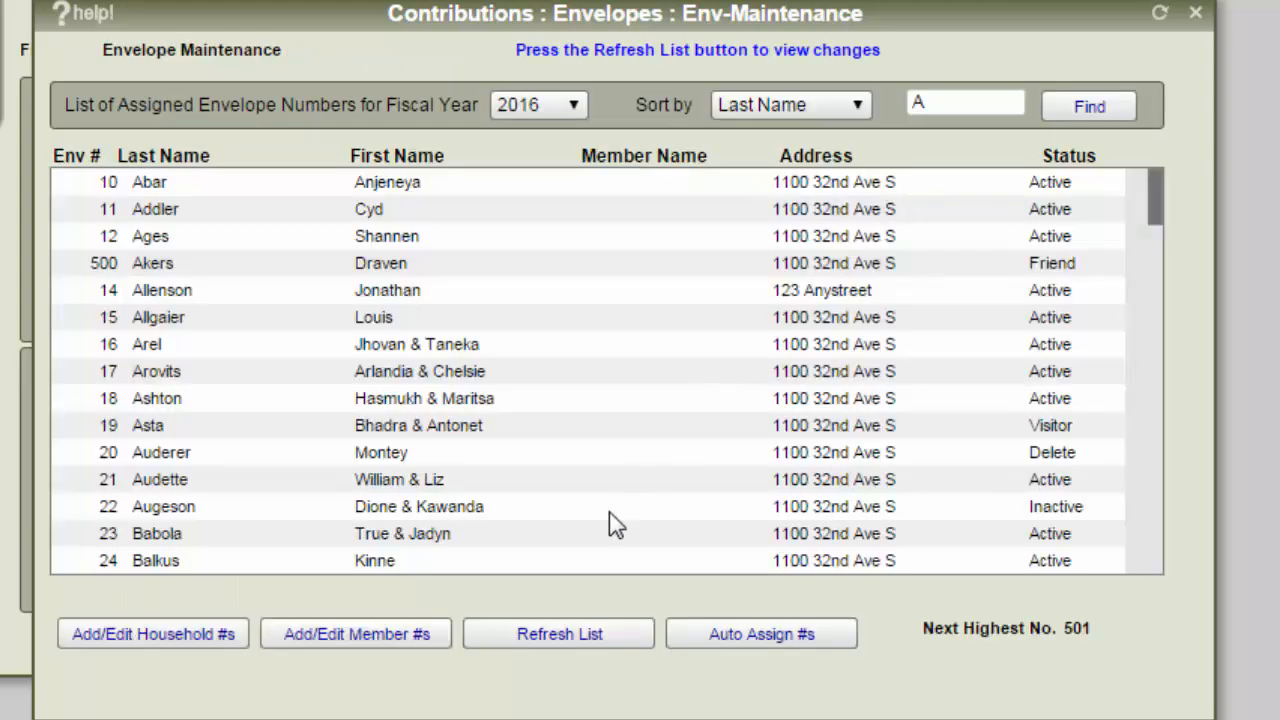
pyautogui.click(622, 640)
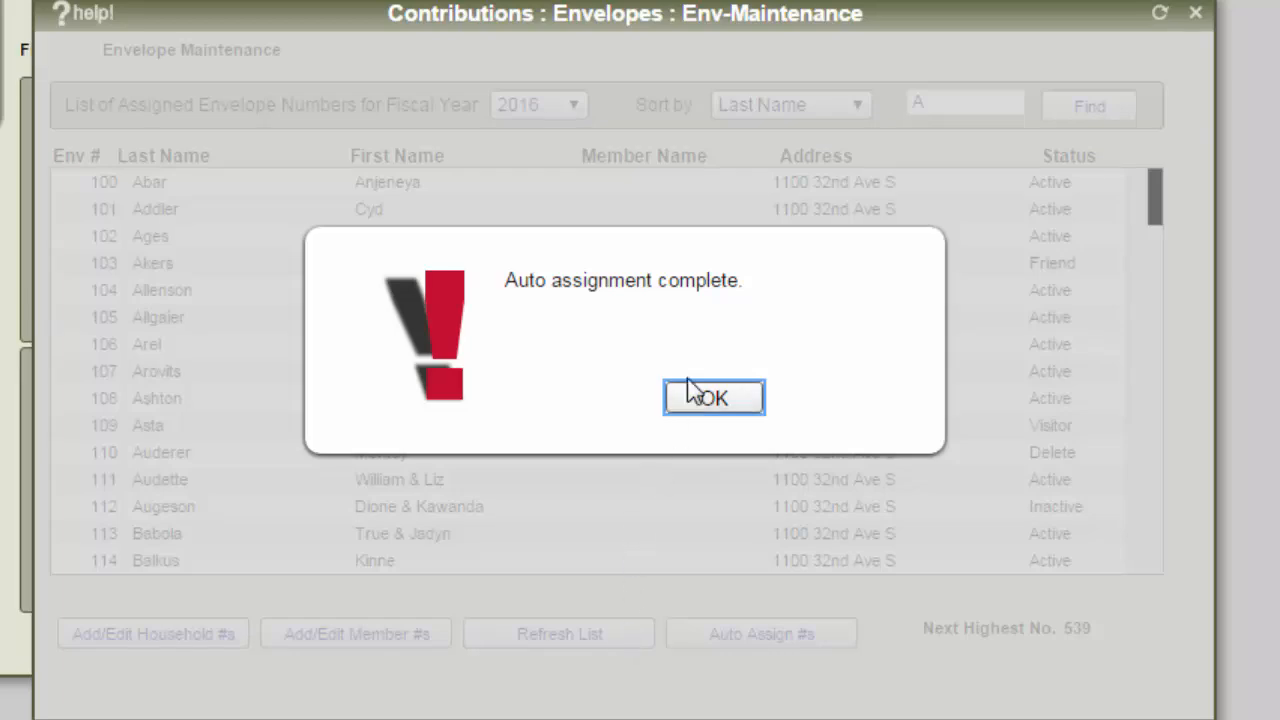
pyautogui.click(713, 398)
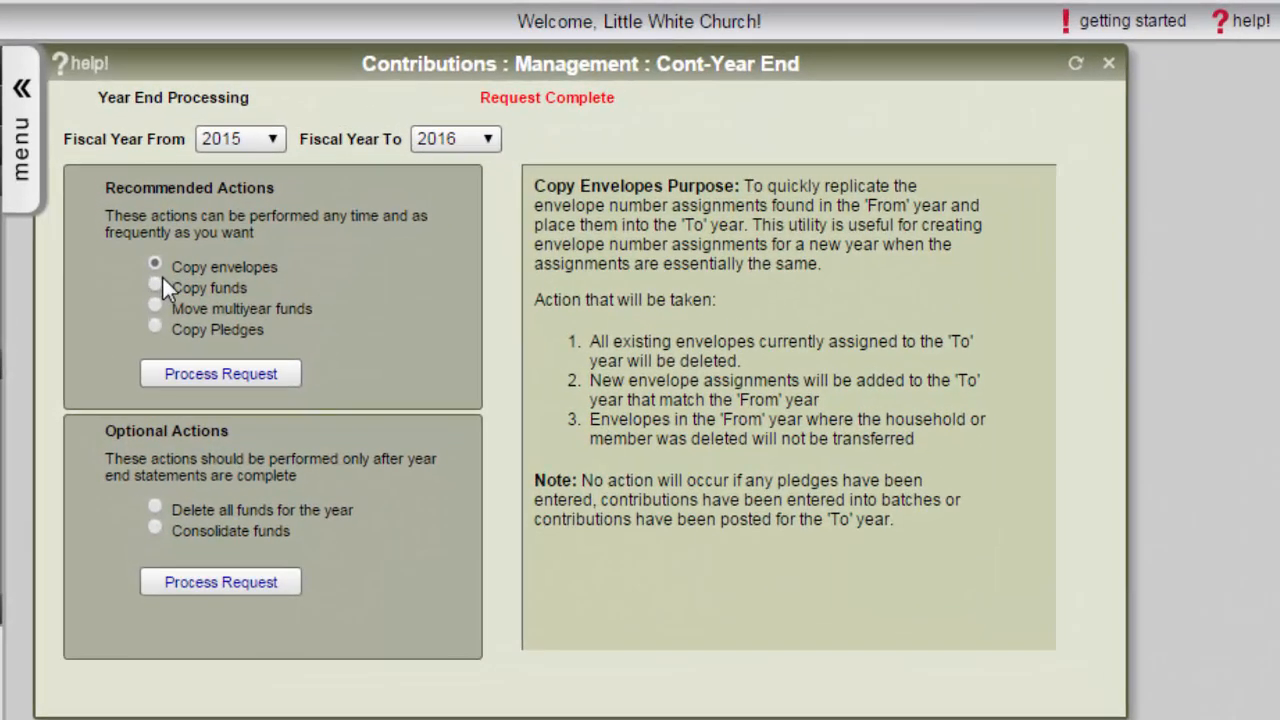
# - Run the Copy funds year-end action to replicate the 2015 funds in 2016, accepting the confirmations
pyautogui.click(155, 287)
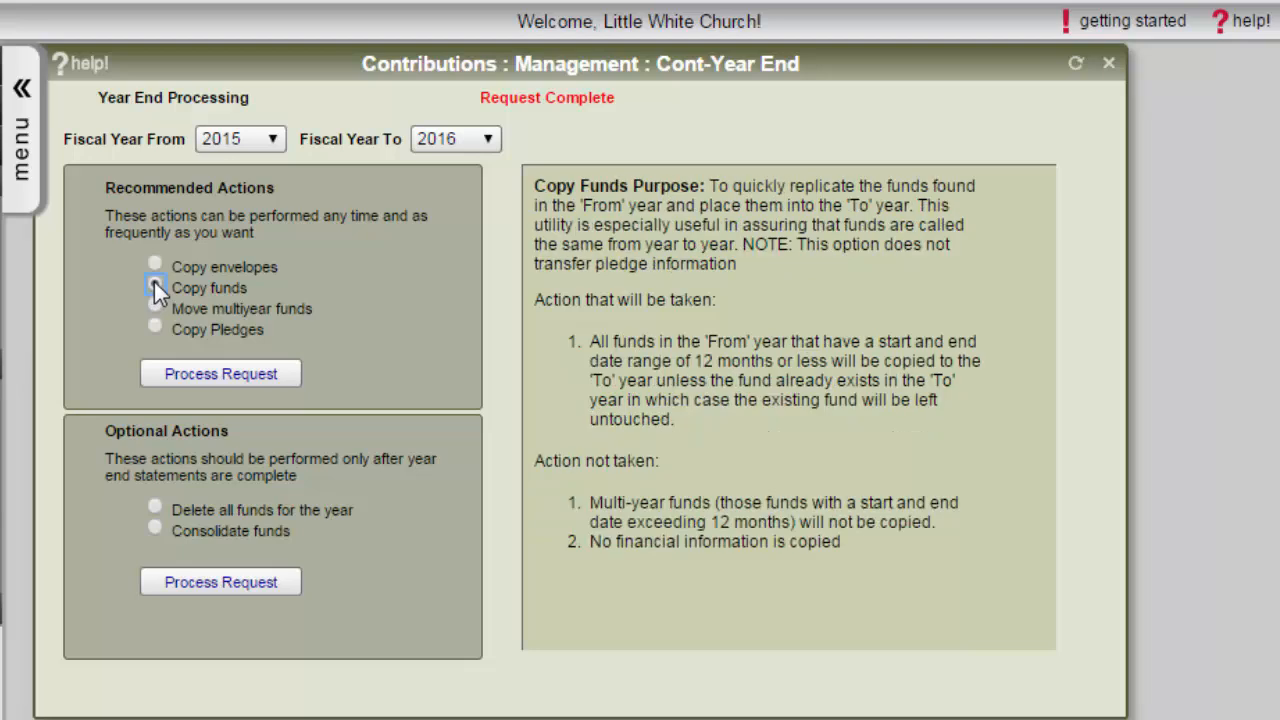
pyautogui.click(207, 374)
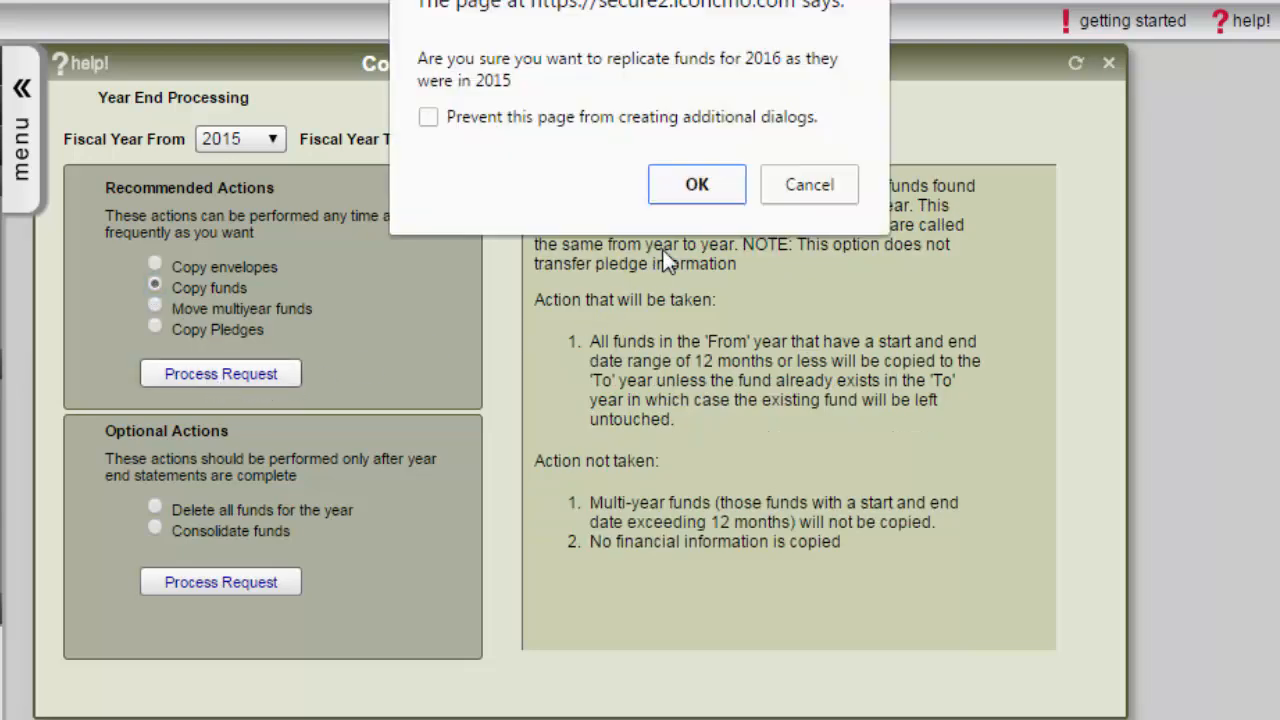
pyautogui.click(716, 182)
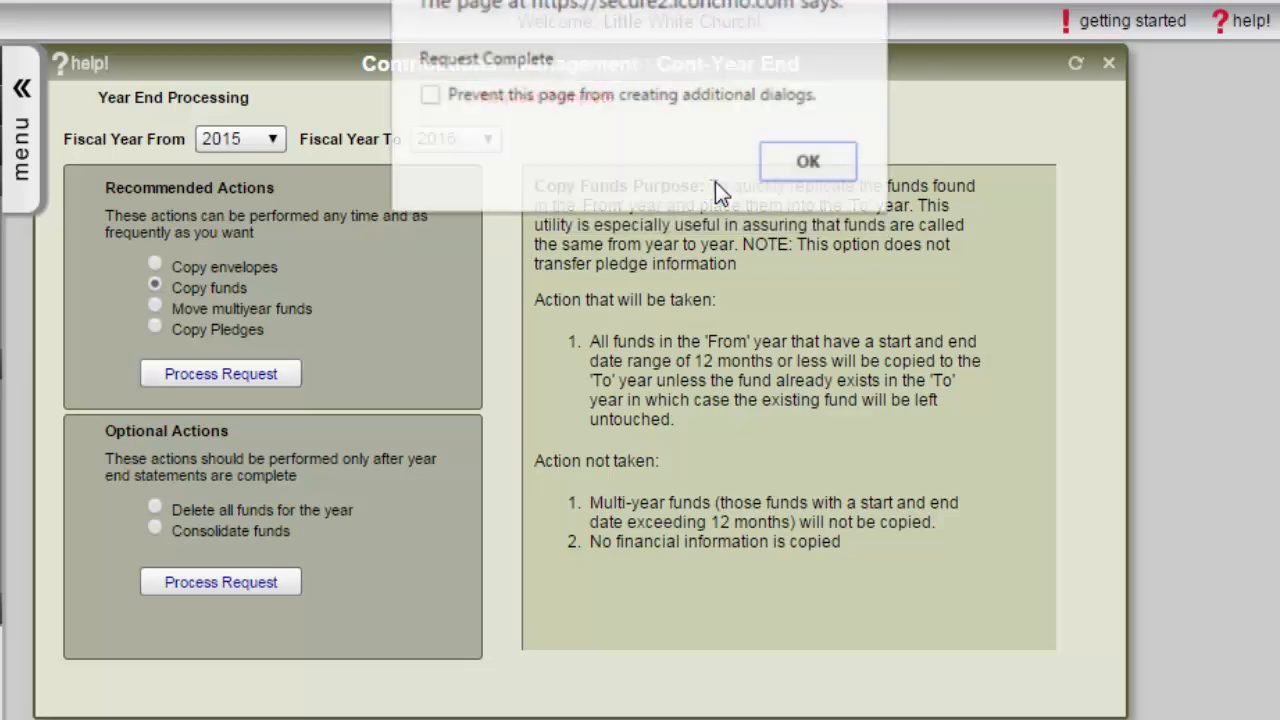
pyautogui.click(797, 166)
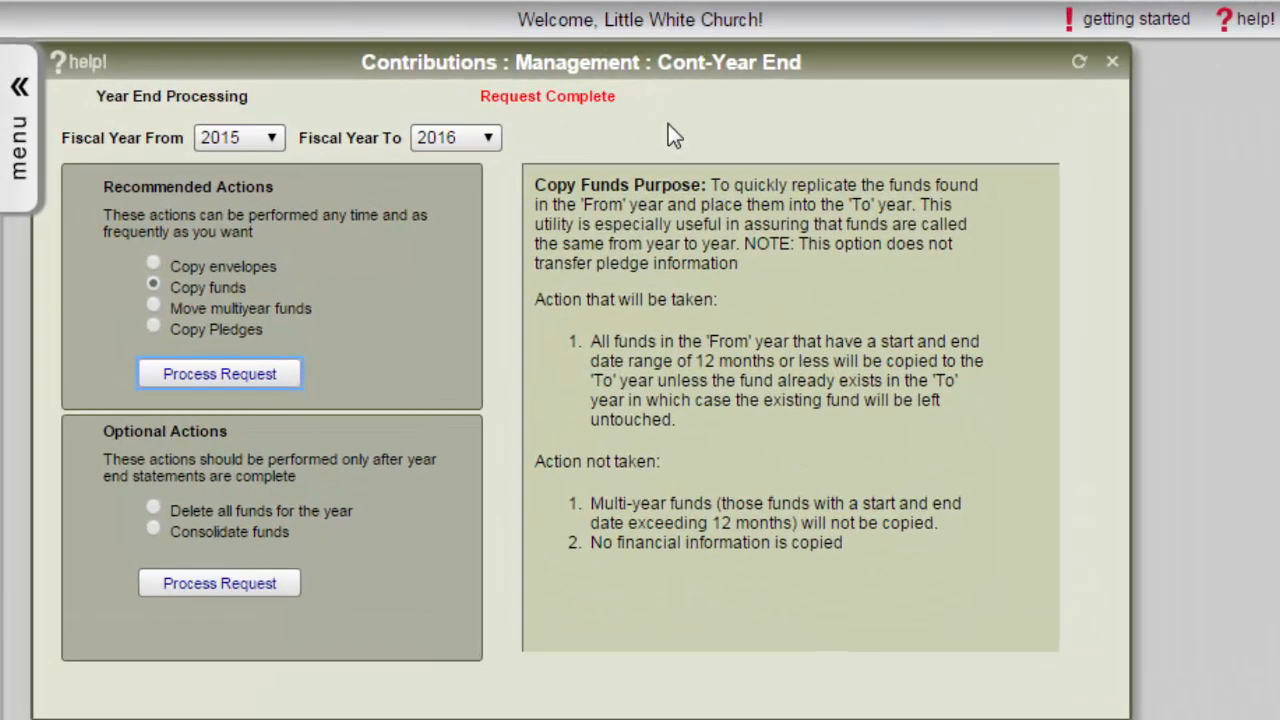
# - Move the multiyear funds from fiscal year 2015 to 2016, accepting the confirmations
pyautogui.click(154, 307)
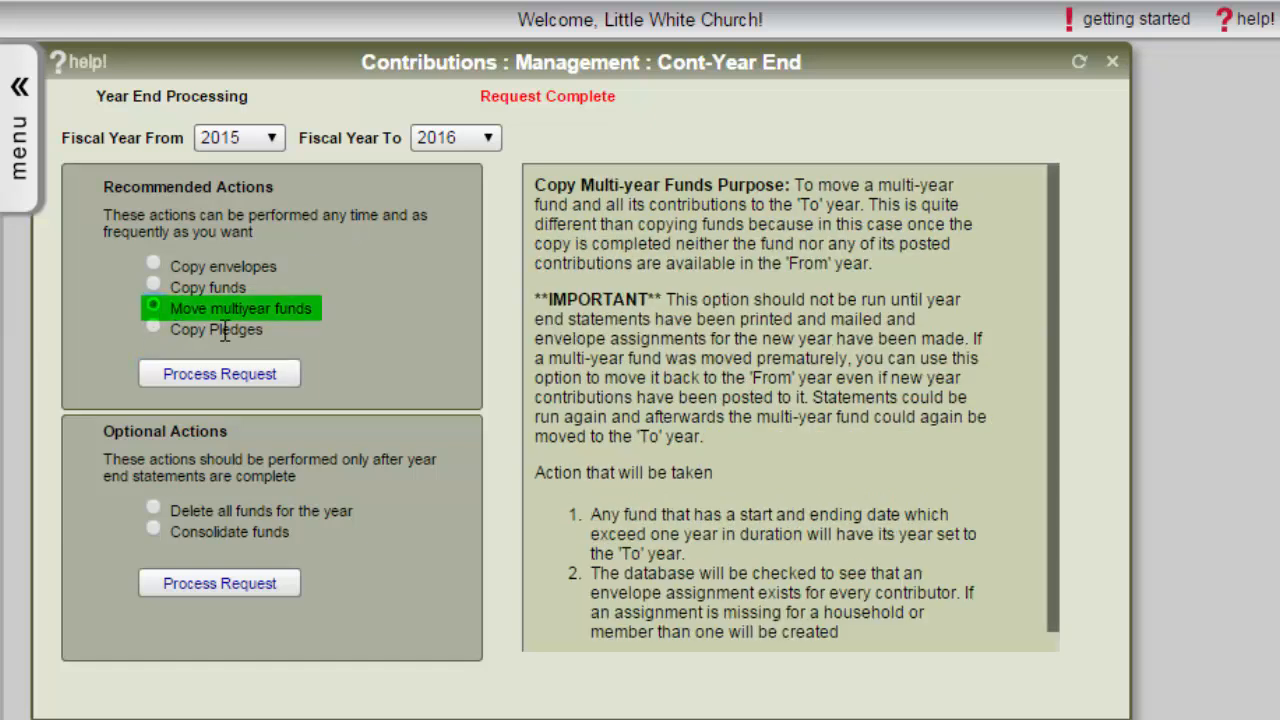
pyautogui.click(287, 374)
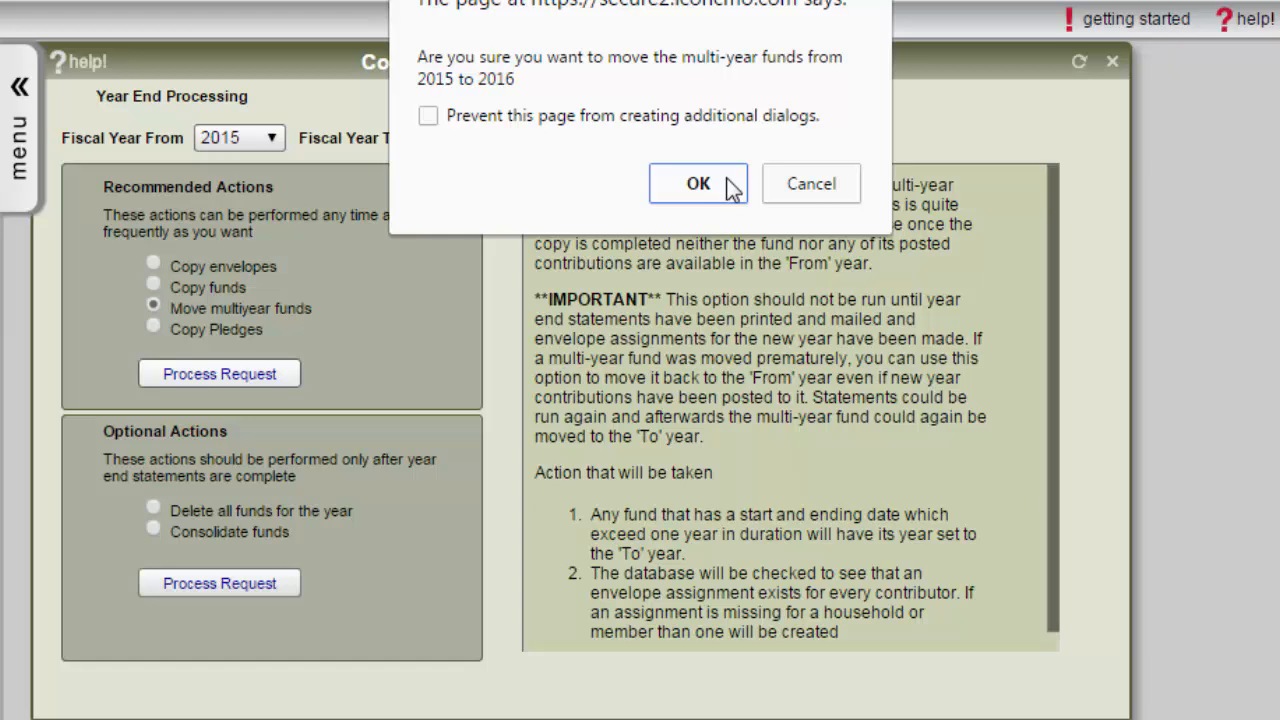
pyautogui.click(699, 184)
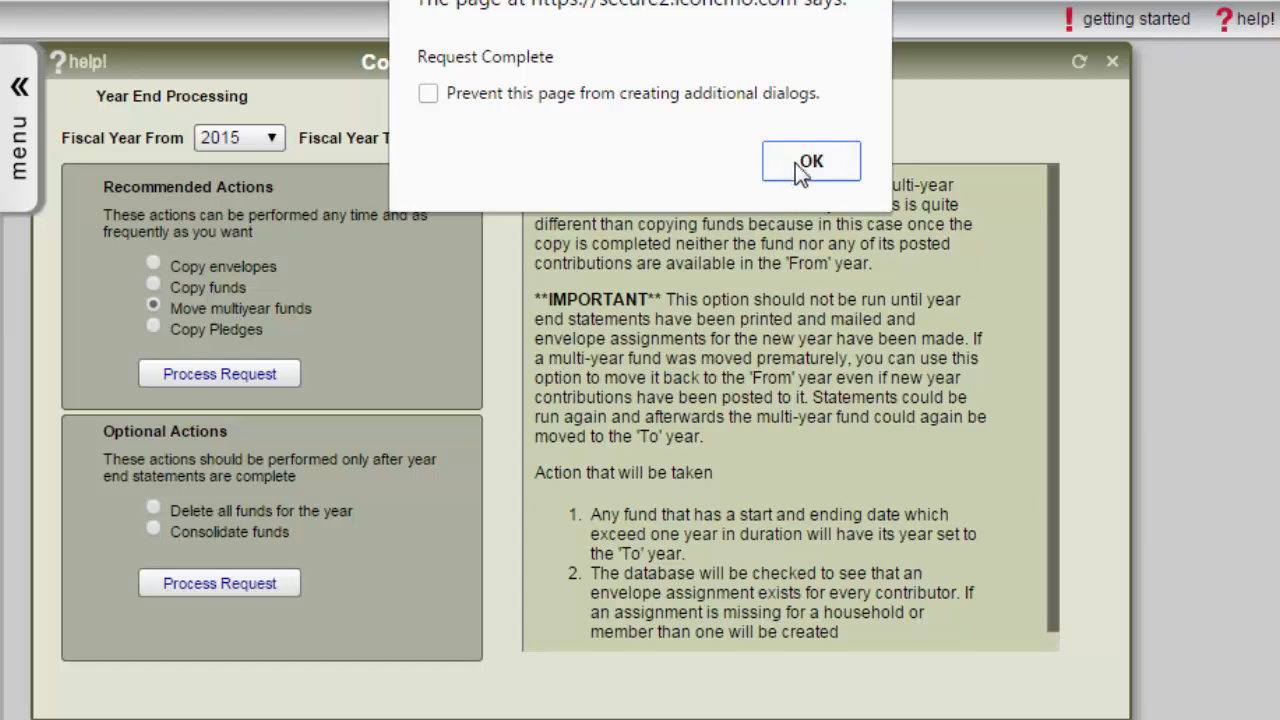
pyautogui.click(784, 162)
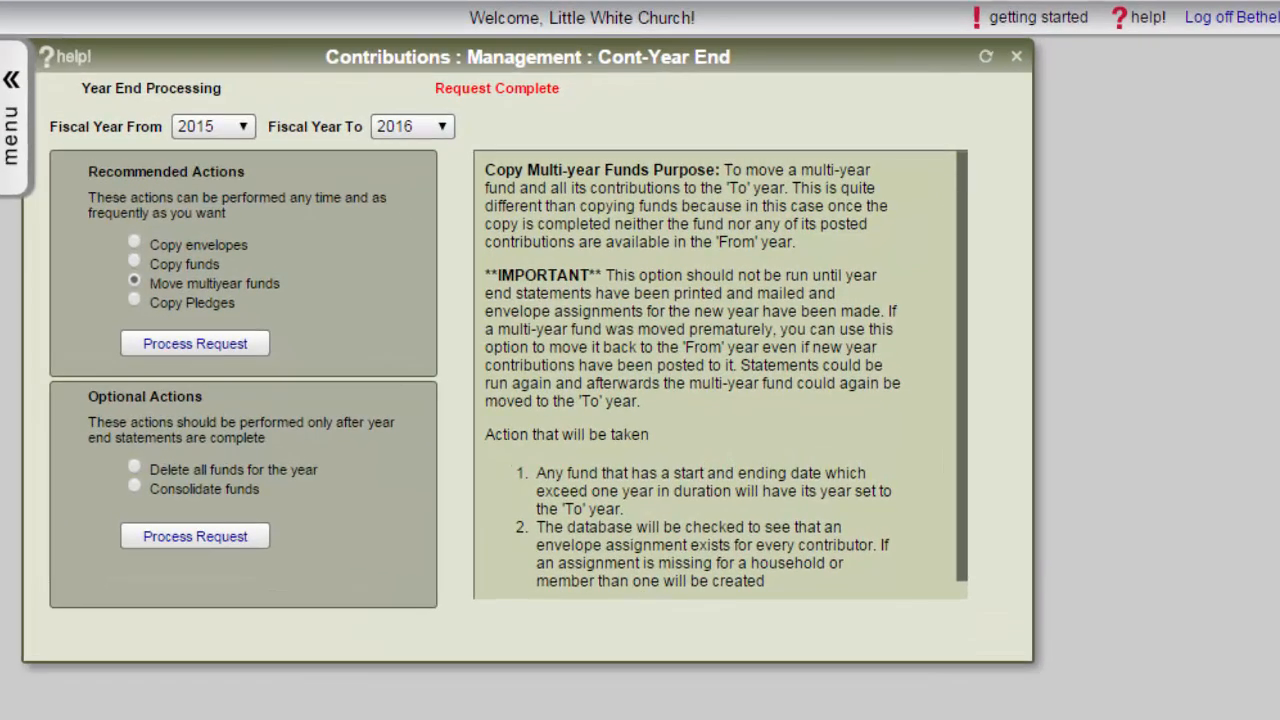
# - Copy the pledges from the 2015 General Fund to the 2016 General Fund and process the request
pyautogui.click(135, 303)
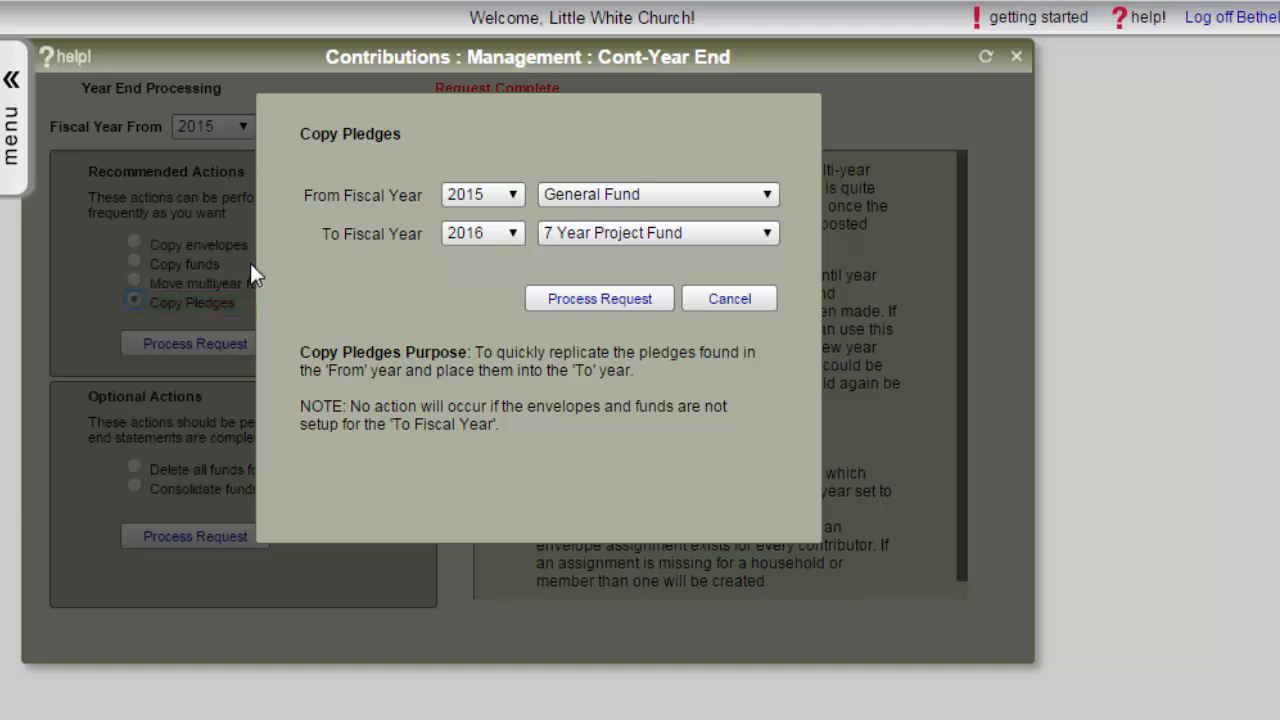
pyautogui.click(512, 195)
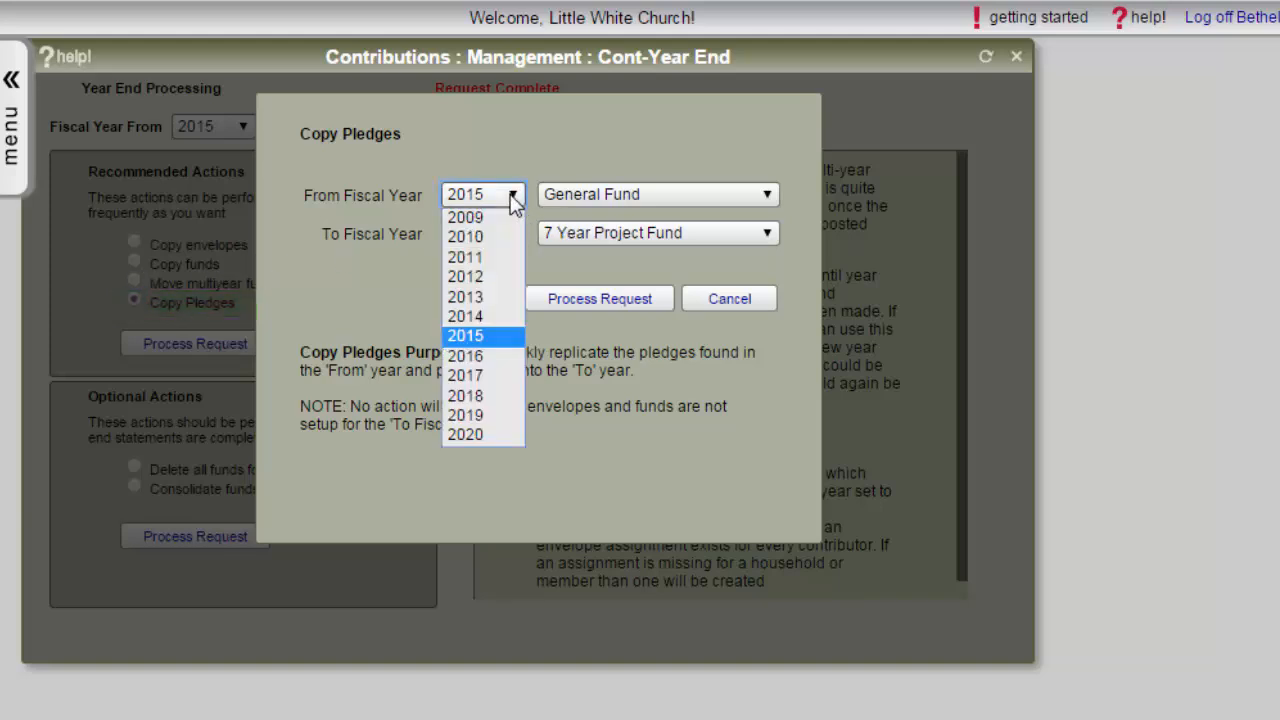
pyautogui.click(480, 336)
pyautogui.click(735, 196)
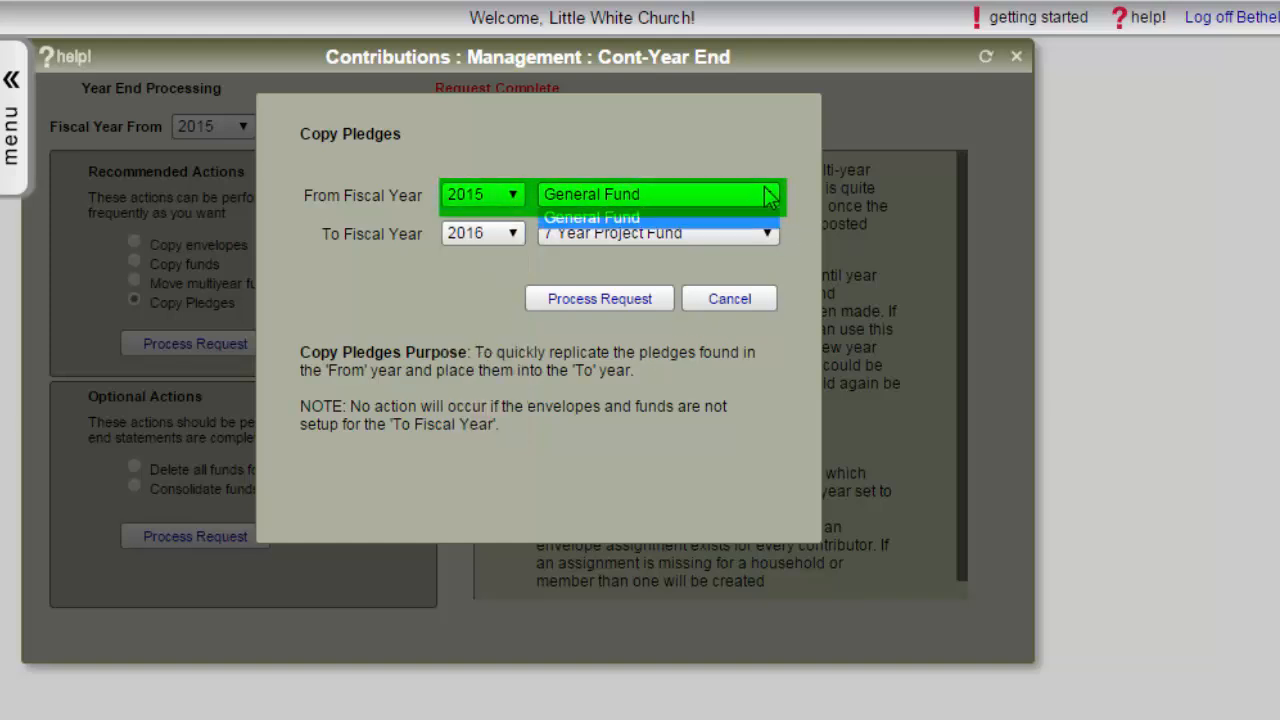
pyautogui.click(714, 219)
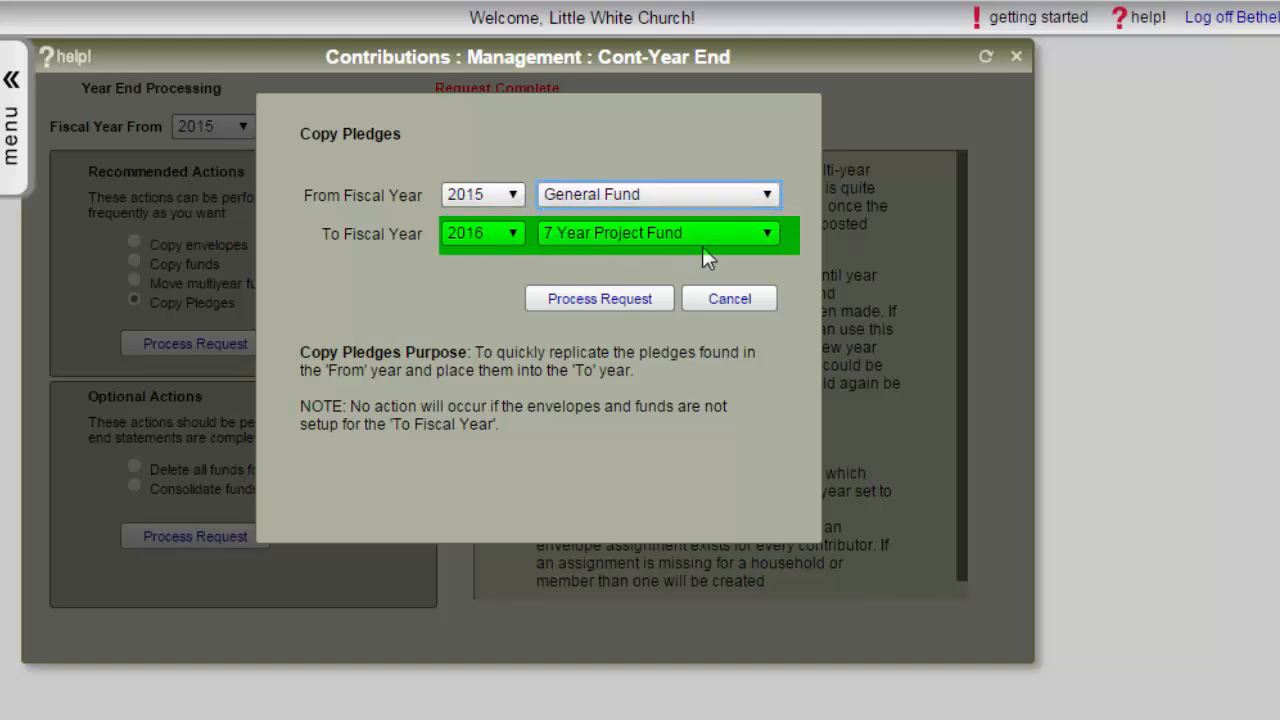
pyautogui.click(768, 236)
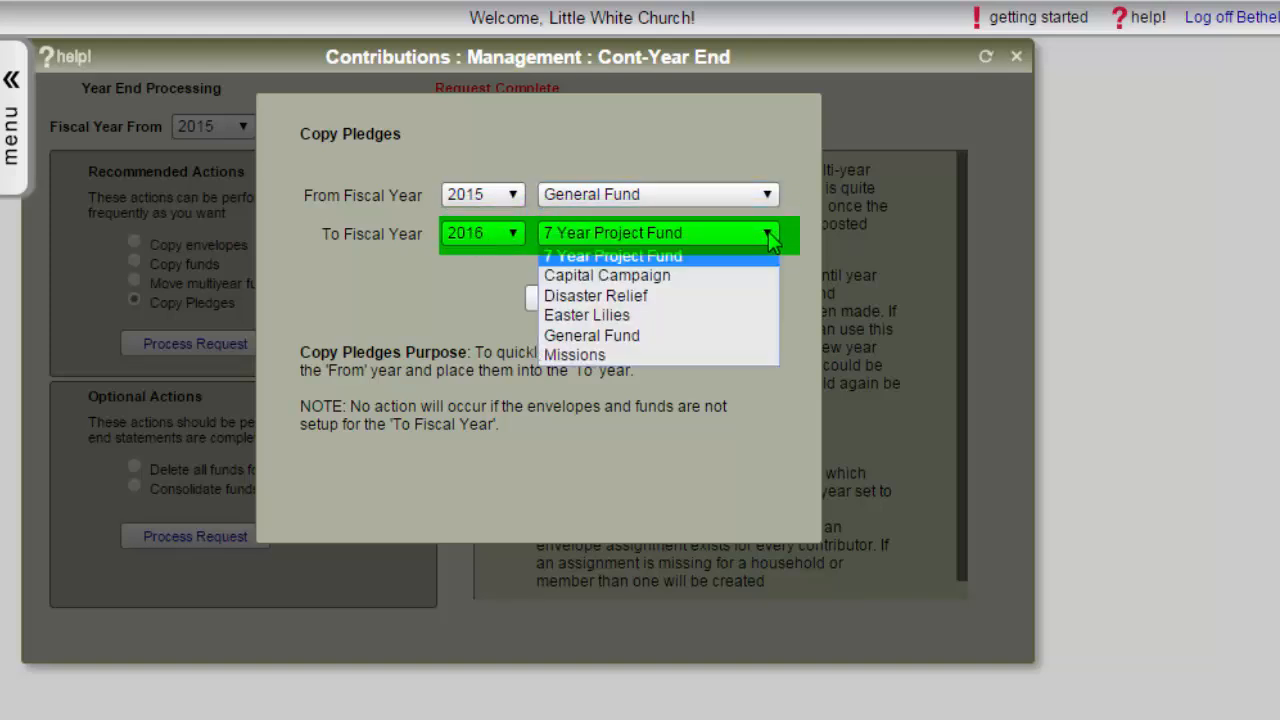
pyautogui.click(612, 335)
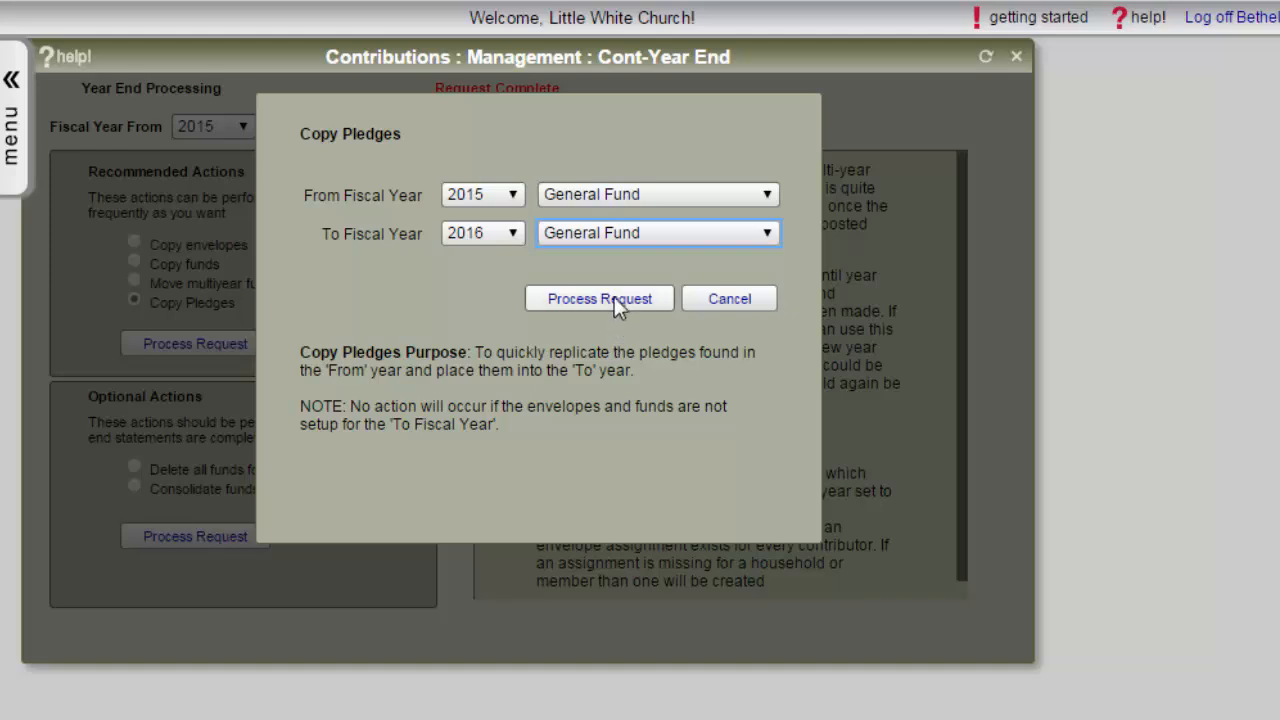
pyautogui.click(614, 298)
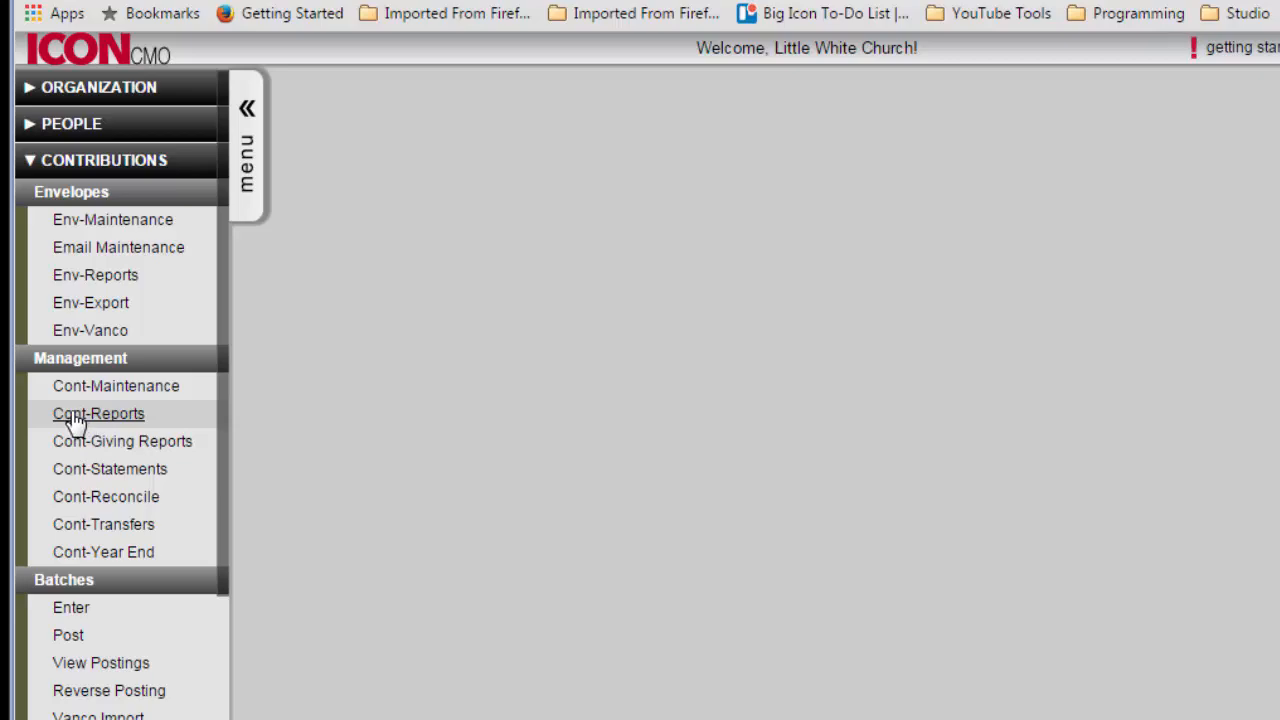
# - Show the List of All Funds contribution report as a PDF for fiscal year 2016
pyautogui.click(75, 418)
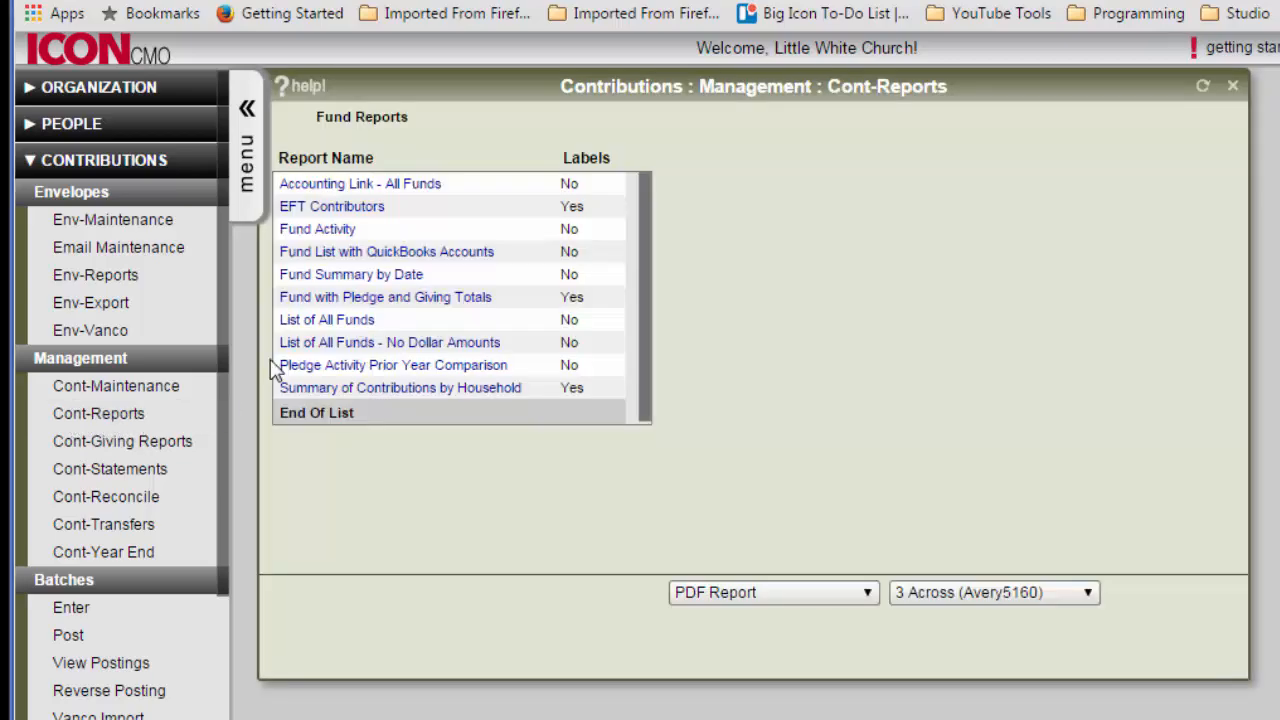
pyautogui.click(350, 322)
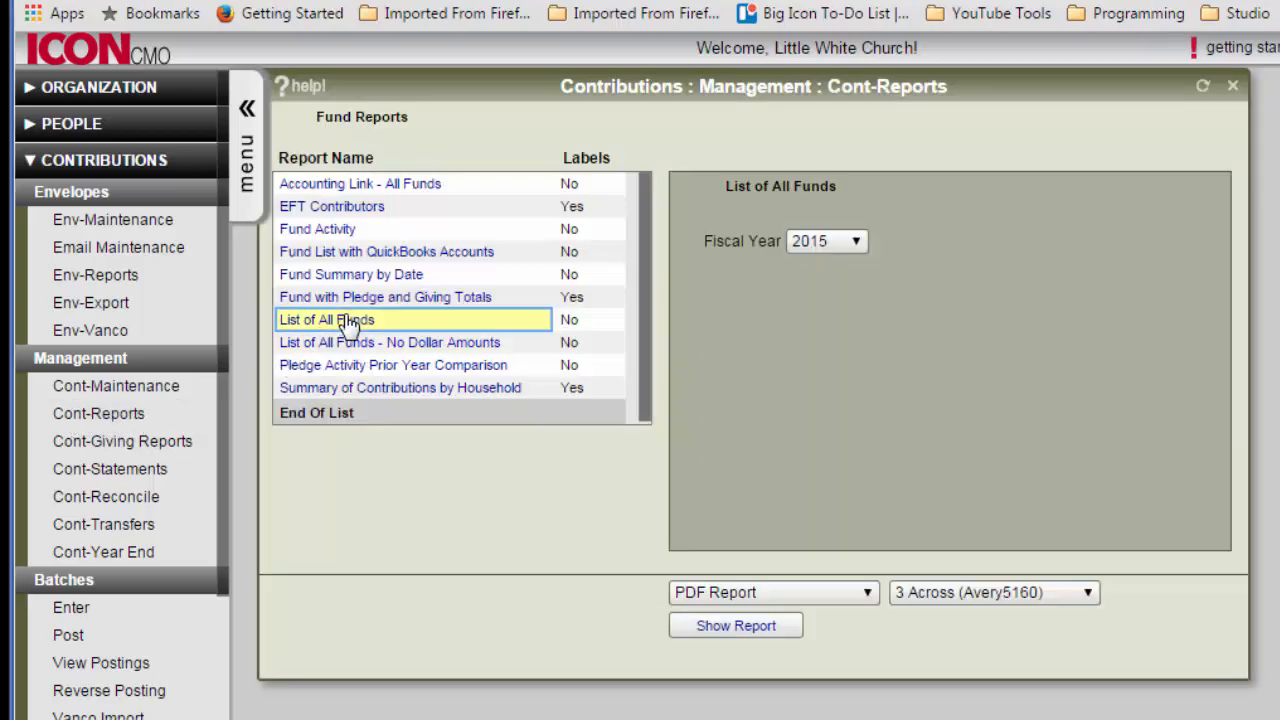
pyautogui.click(855, 242)
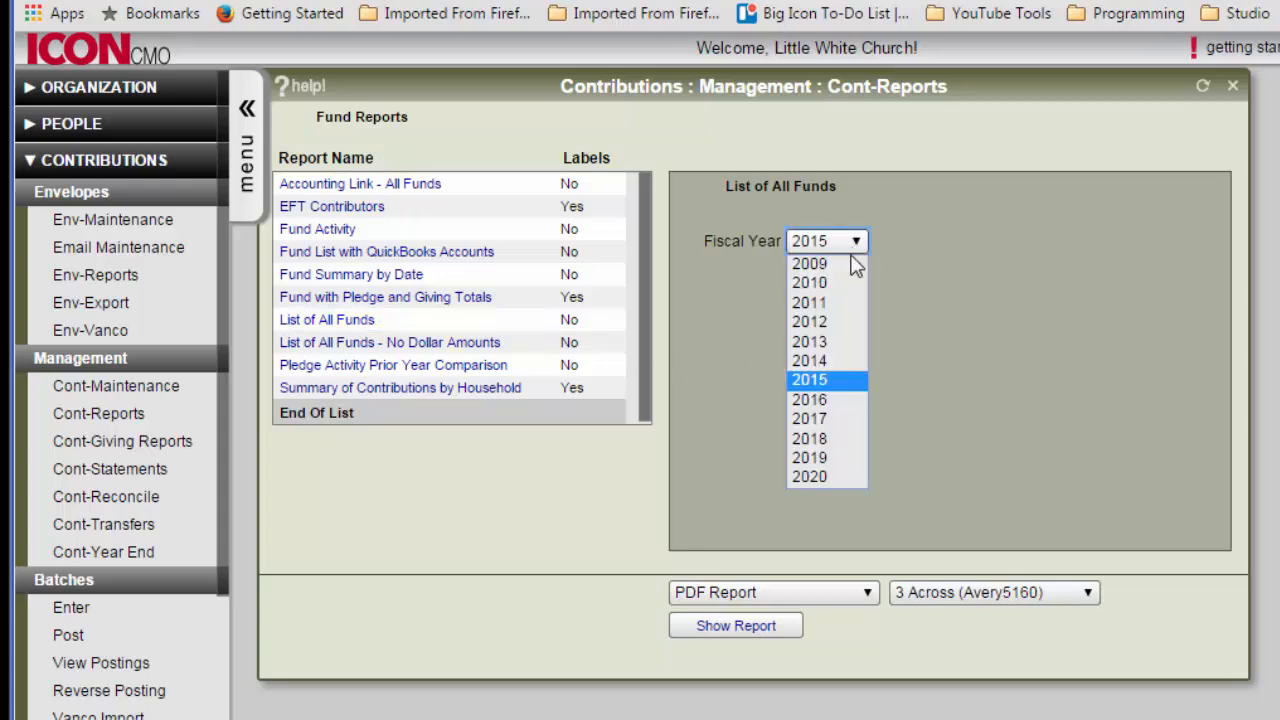
pyautogui.click(810, 399)
pyautogui.click(747, 627)
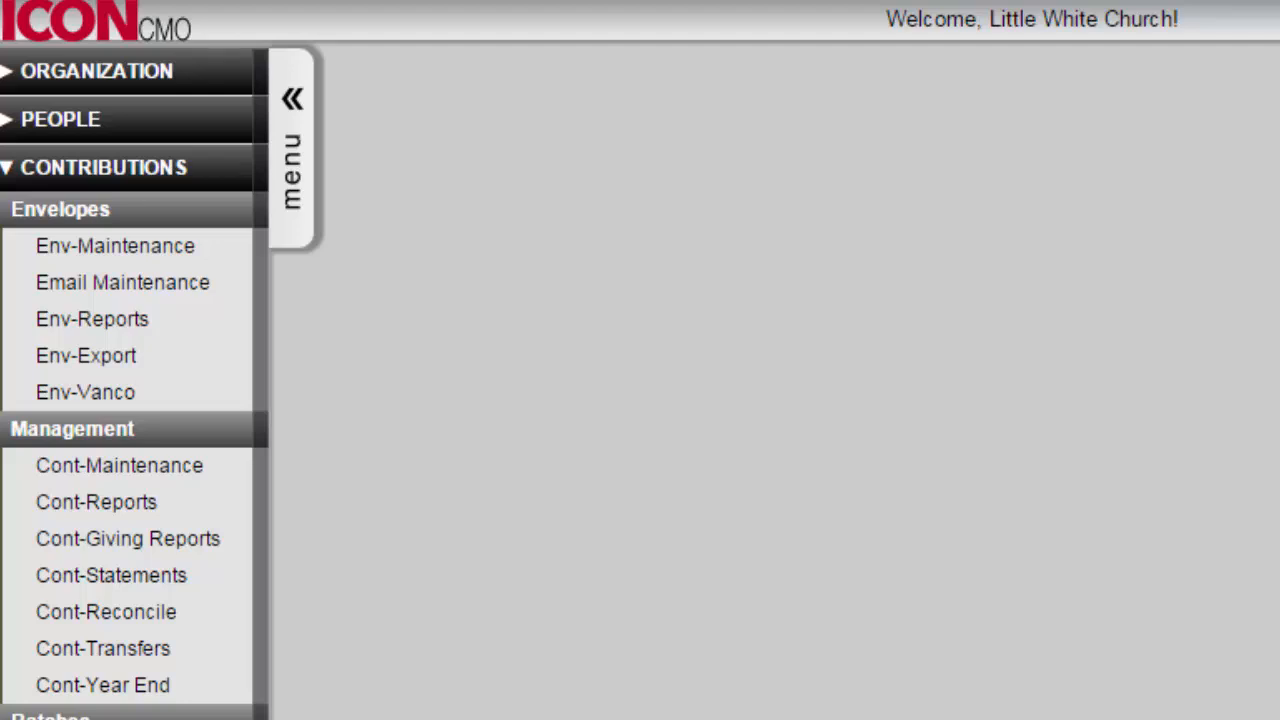
# - Set the fiscal year to work with to 2016 in the personal preferences and save the change
pyautogui.click(157, 74)
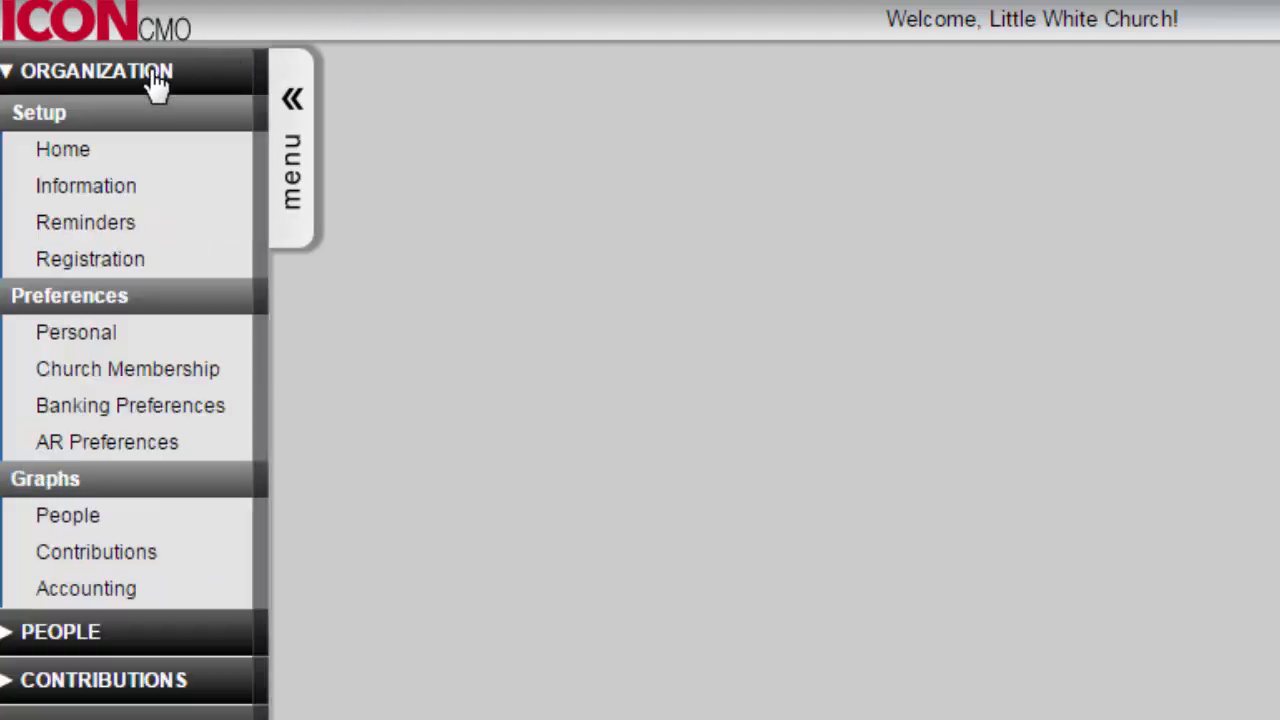
pyautogui.click(105, 340)
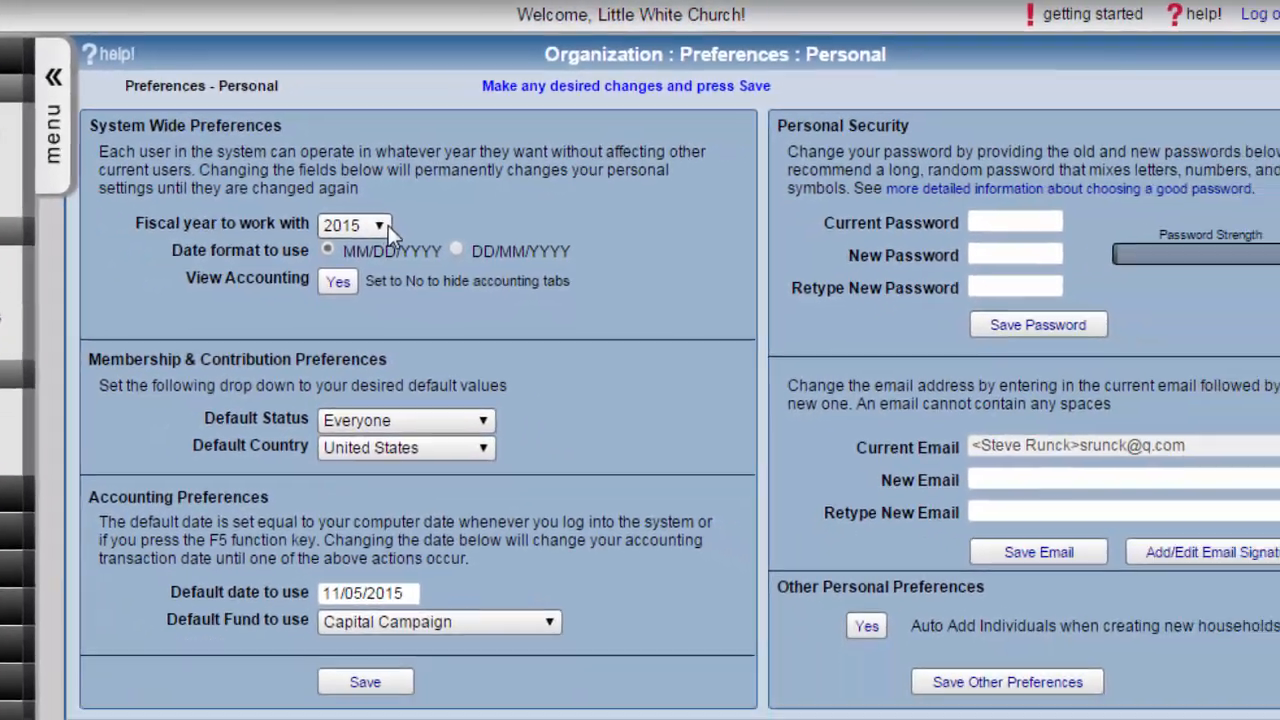
pyautogui.click(709, 288)
pyautogui.scroll(-3, 300, 390)
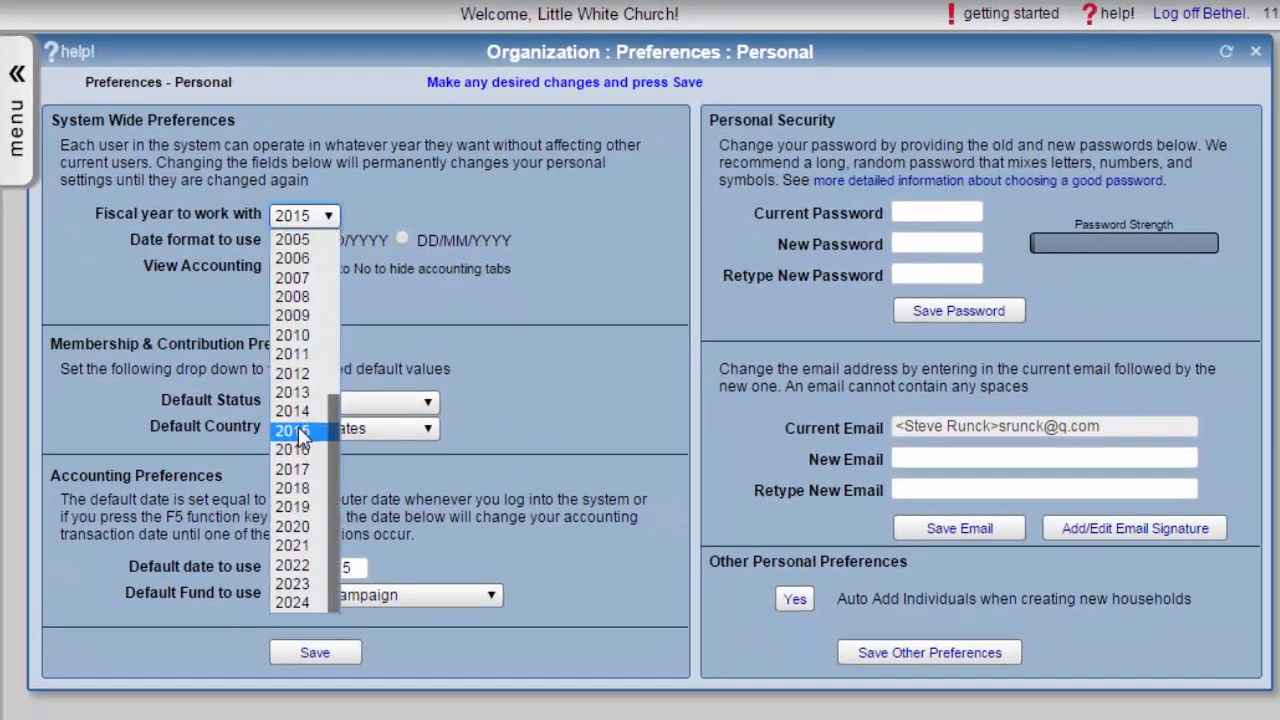
pyautogui.click(299, 450)
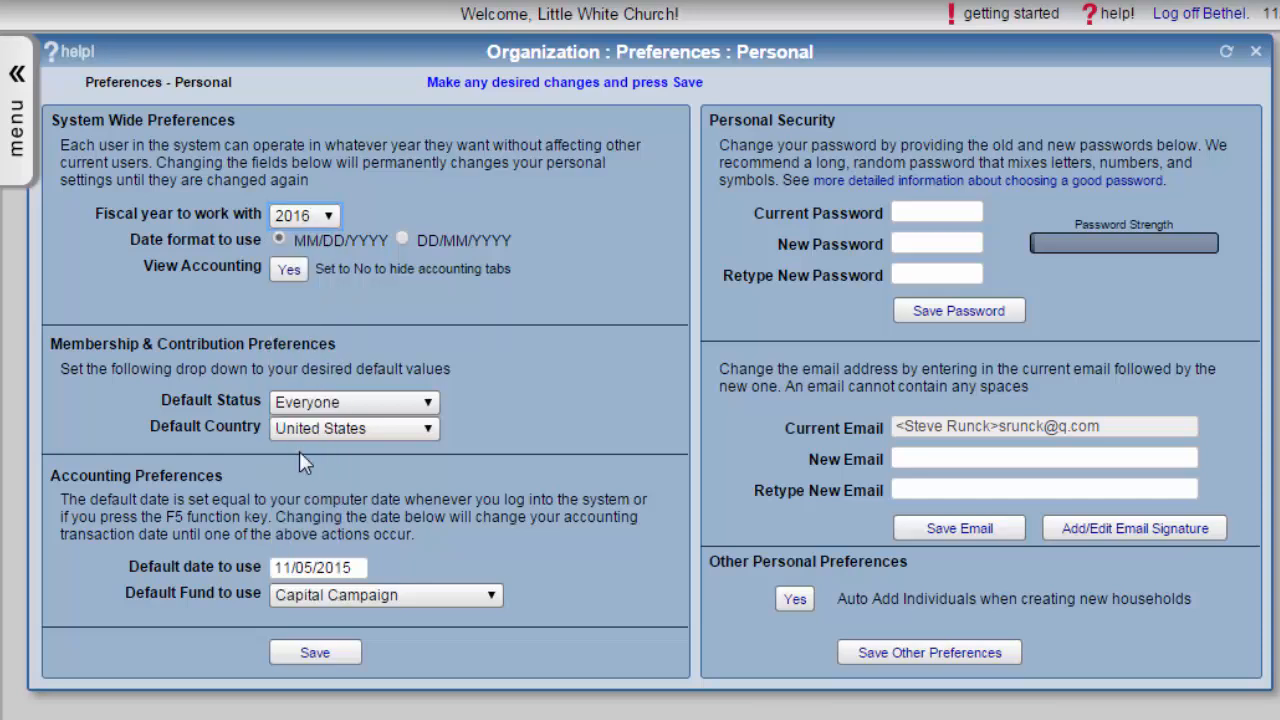
pyautogui.click(338, 655)
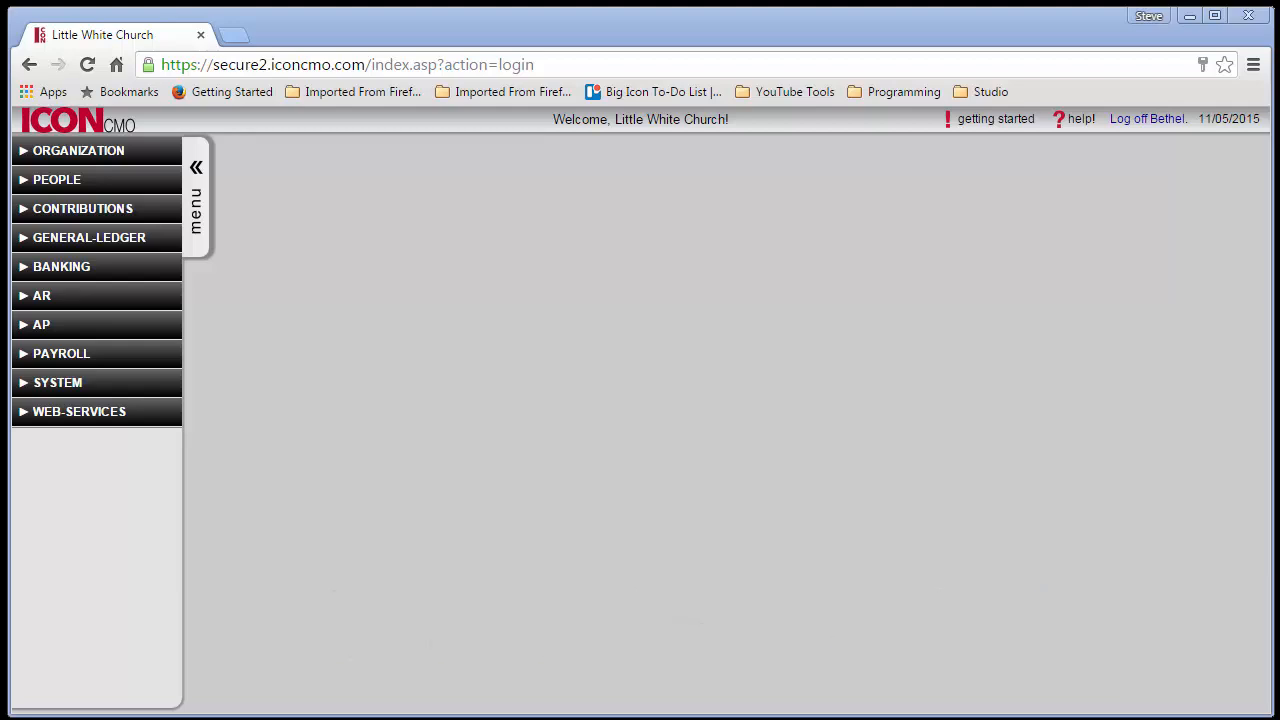
# - Open the General Attendance page for people and dismiss the message
pyautogui.click(114, 183)
pyautogui.scroll(-3, 85, 573)
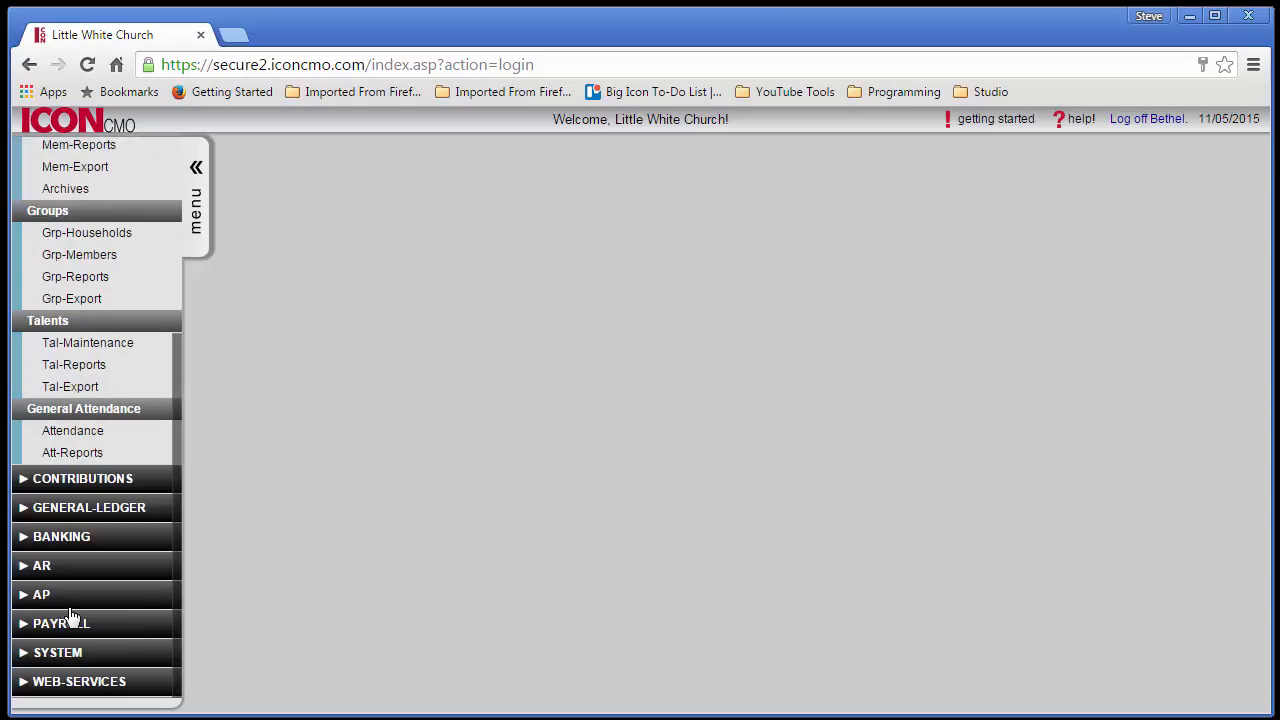
pyautogui.click(58, 441)
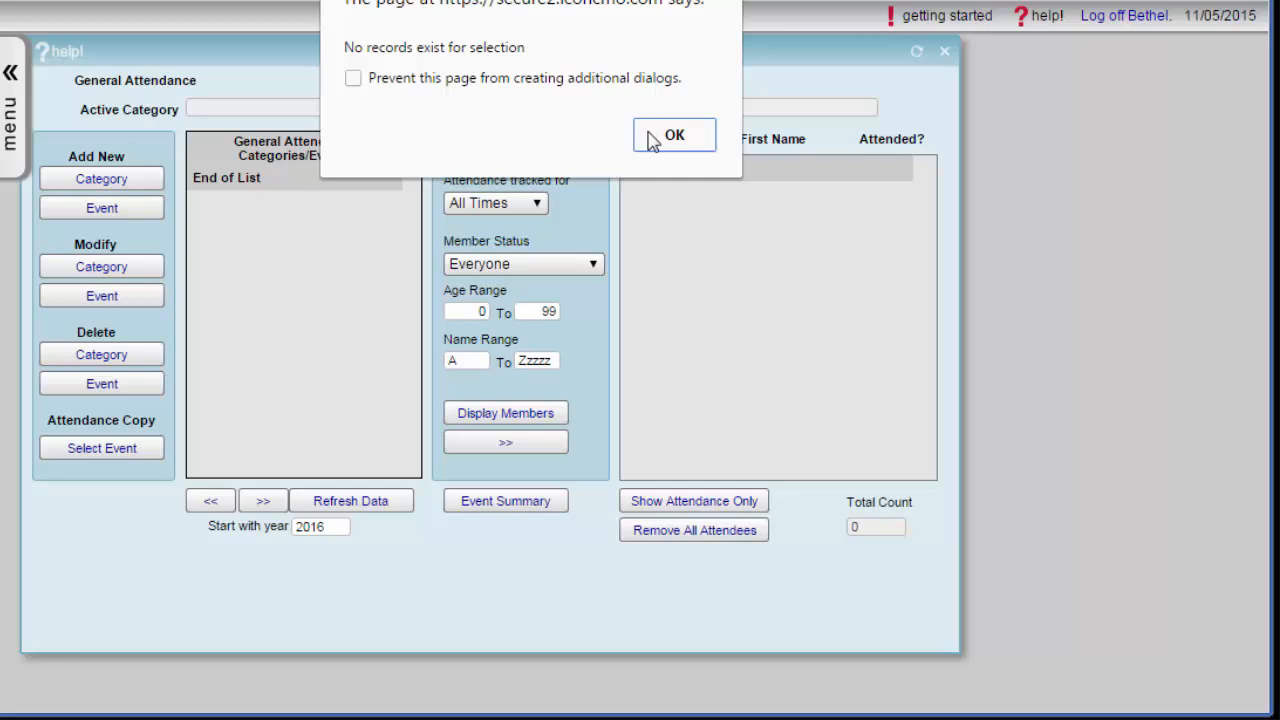
pyautogui.click(651, 134)
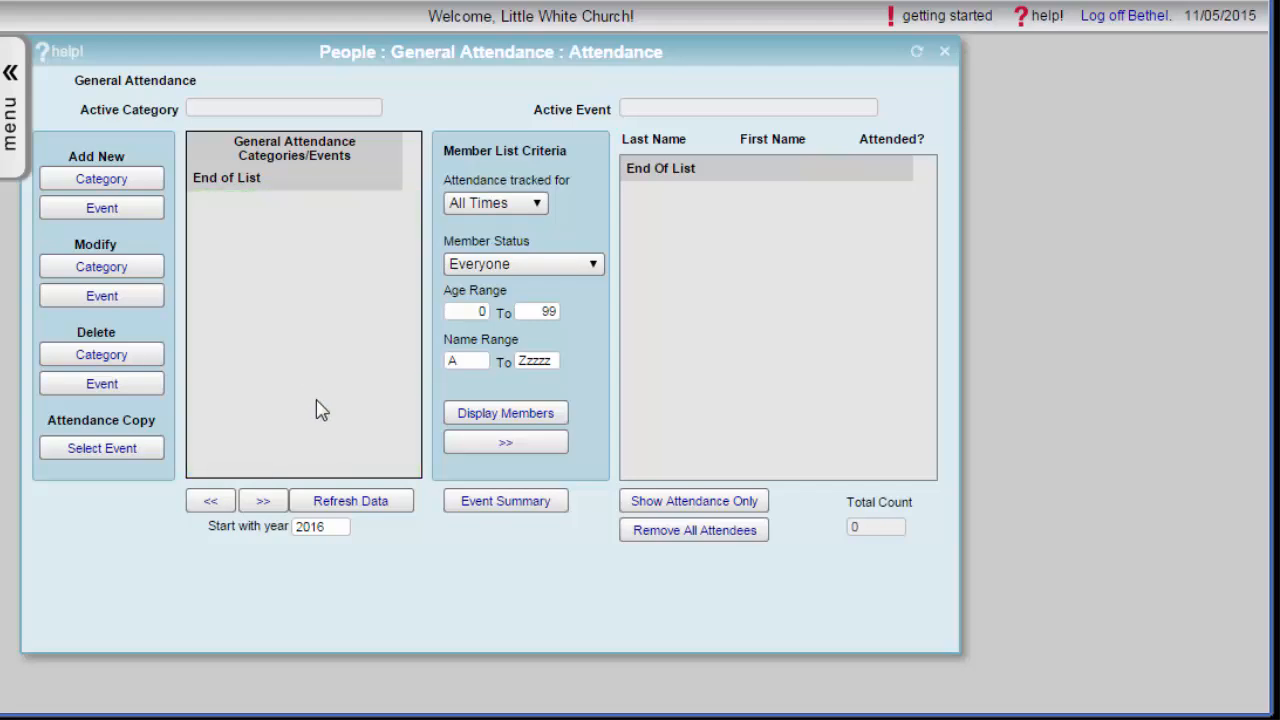
# - Refresh the attendance categories and events with 2016 as the starting year and dismiss the message
pyautogui.doubleClick(326, 527)
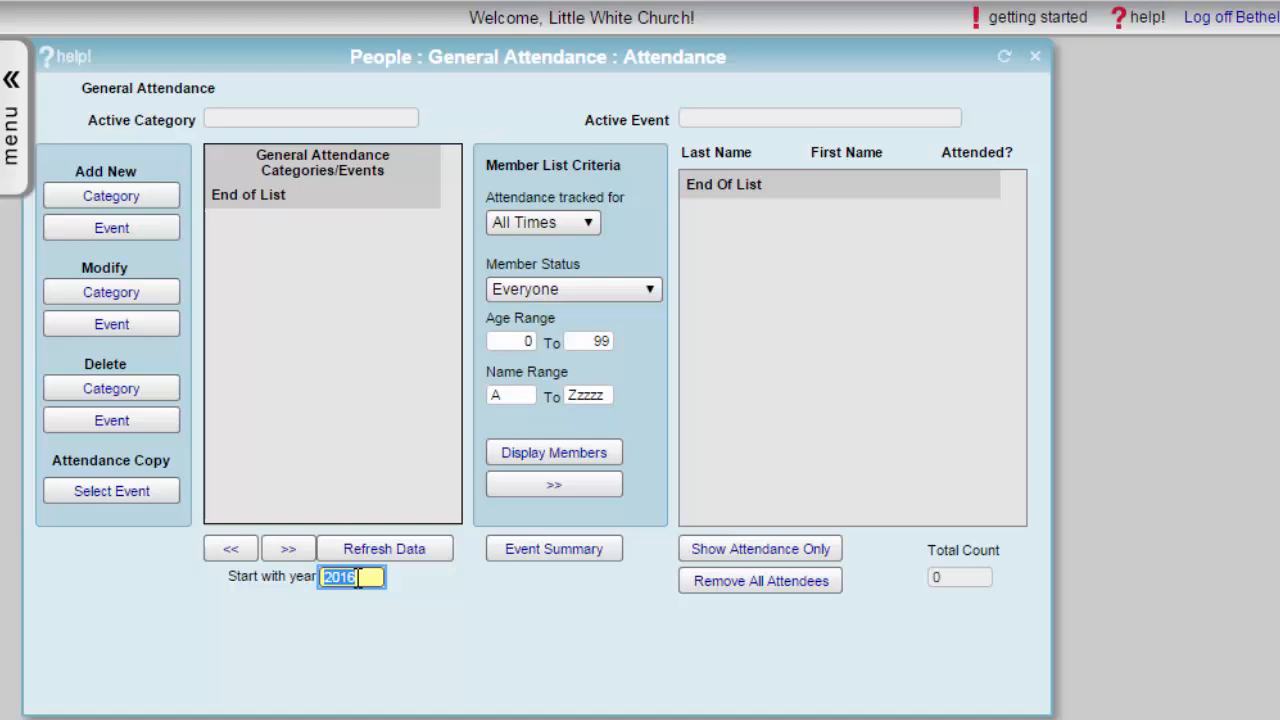
pyautogui.click(375, 577)
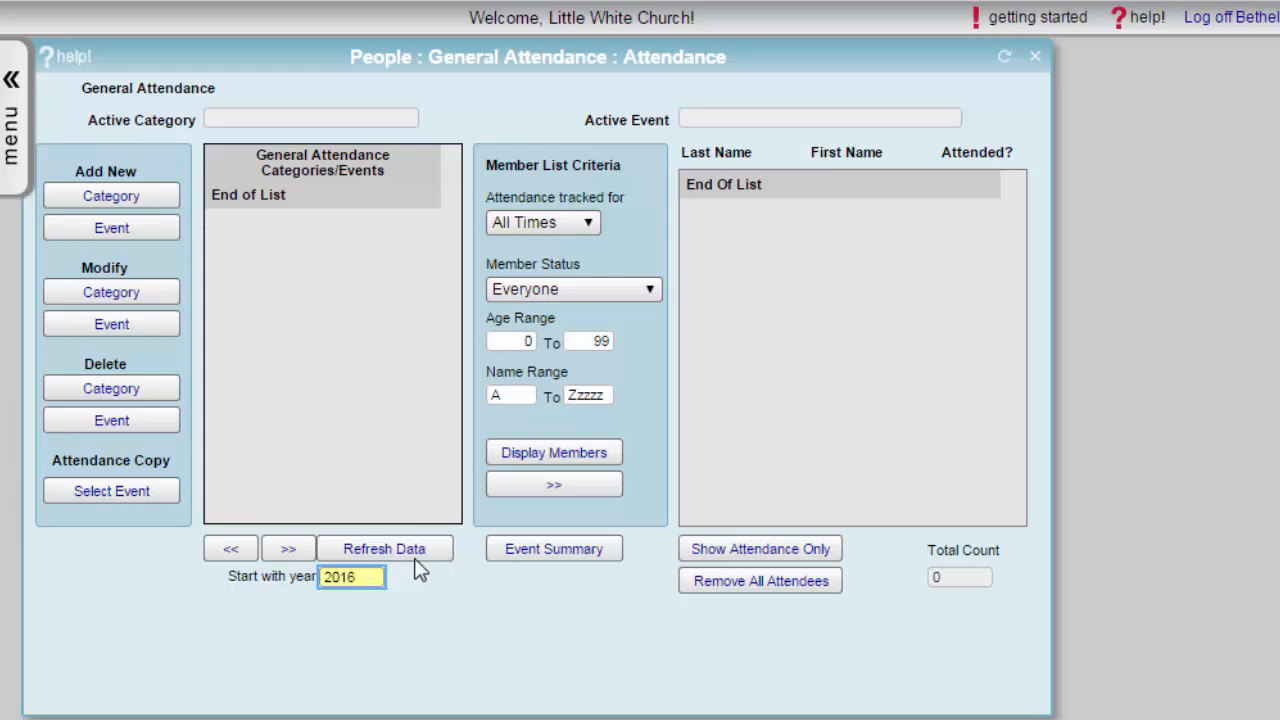
pyautogui.click(405, 549)
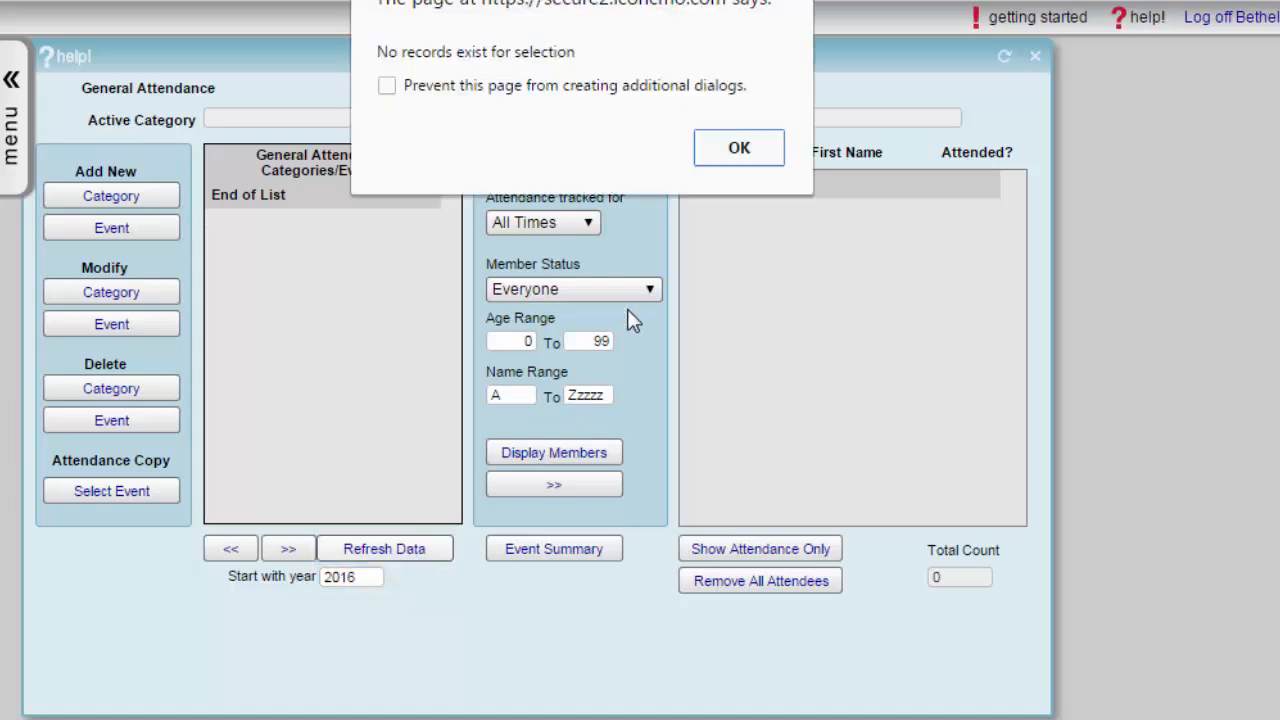
pyautogui.click(720, 150)
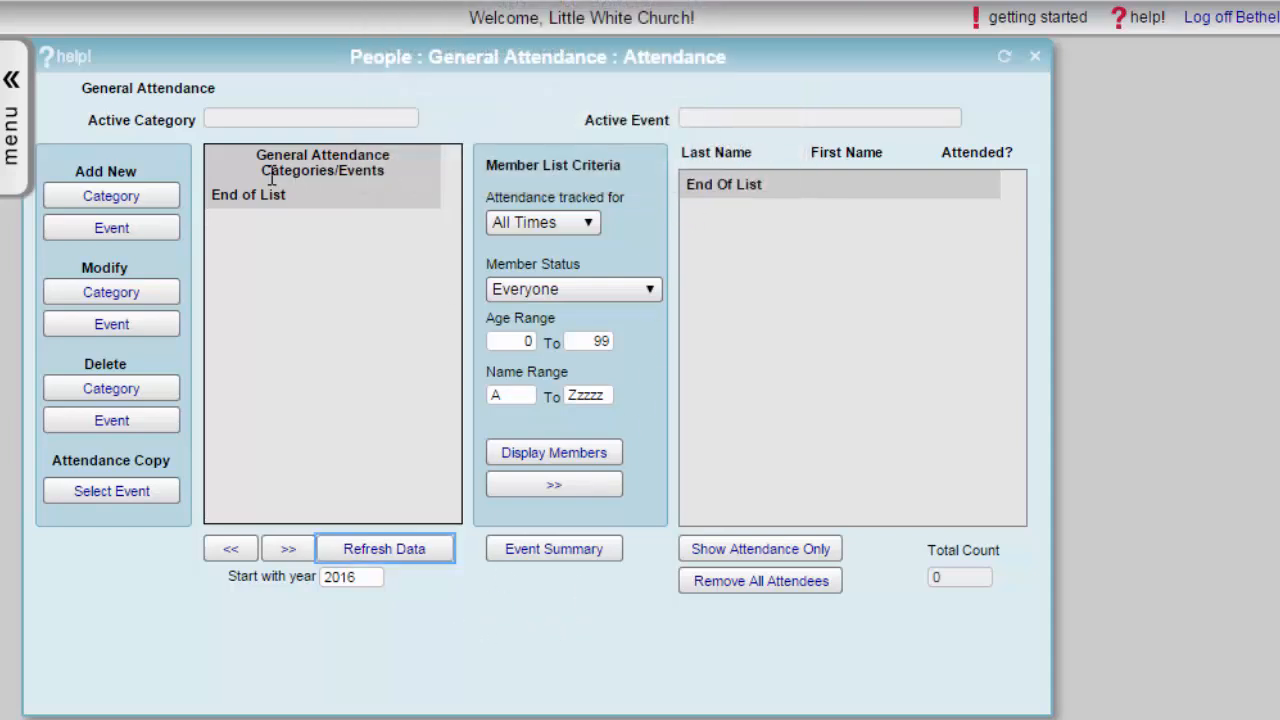
# - Begin a new attendance category named Sunday Worship with the annual start date 01/03/2016
pyautogui.click(150, 200)
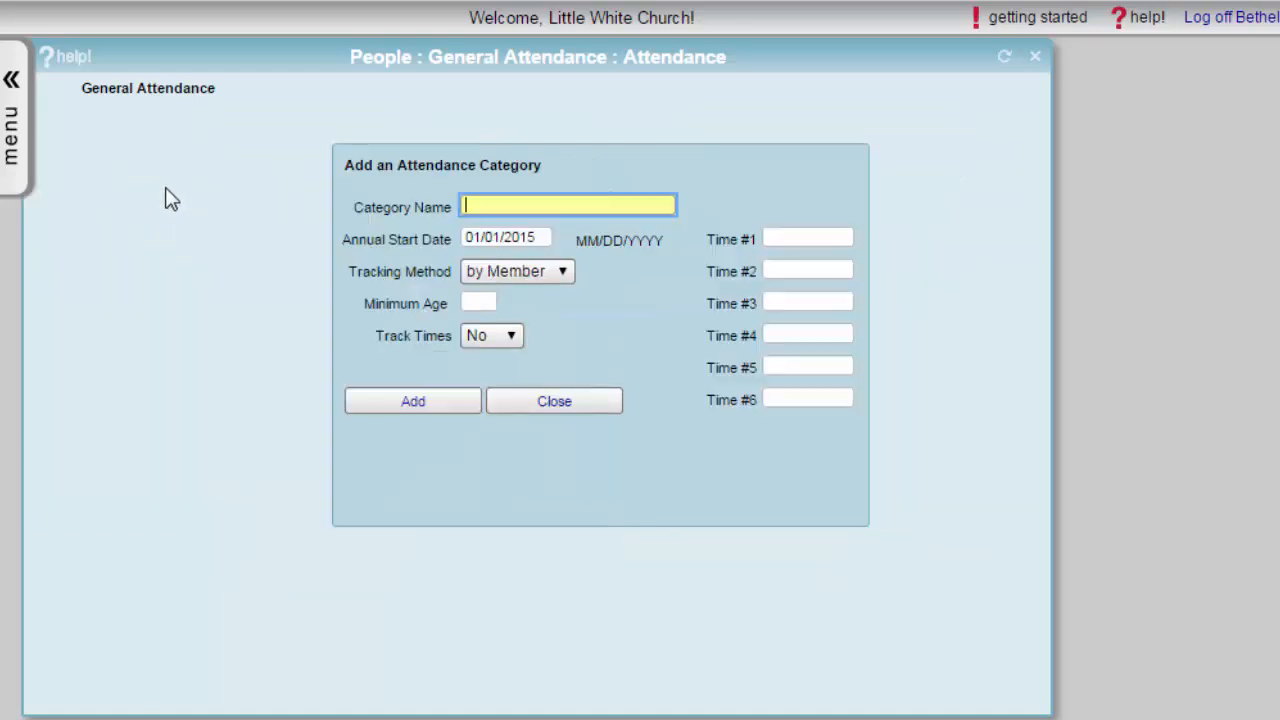
pyautogui.write('S')
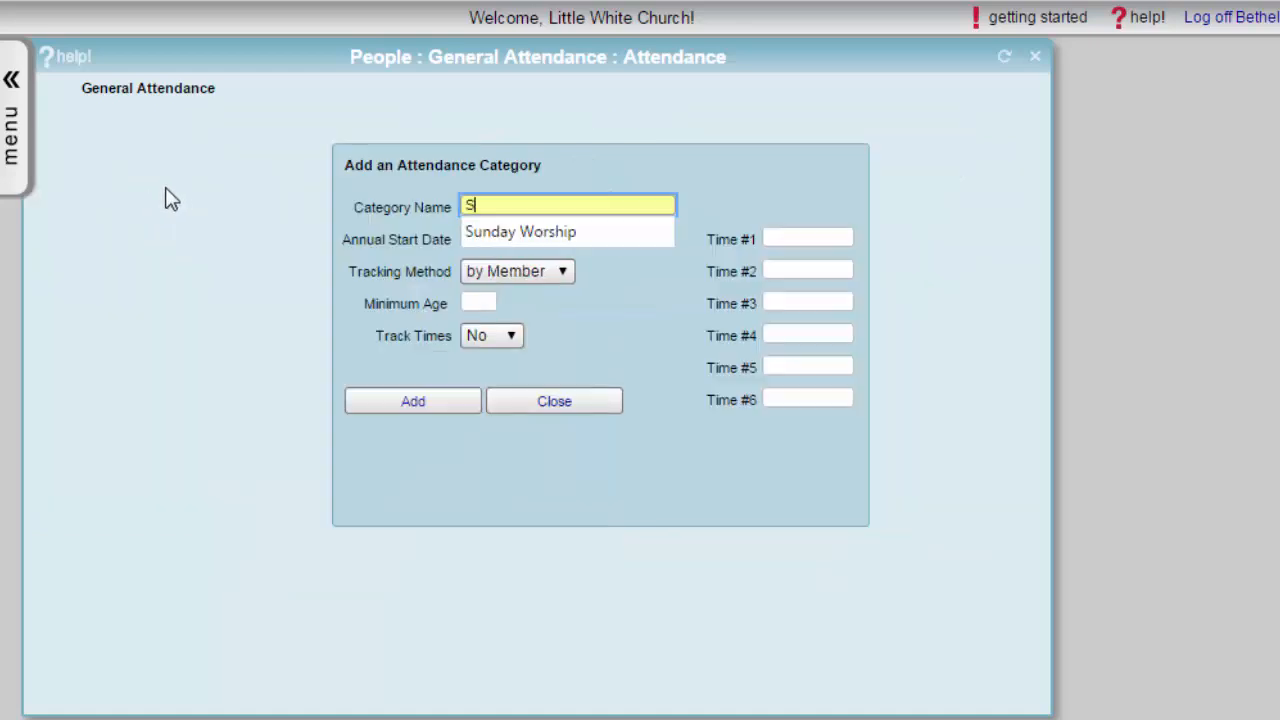
pyautogui.write('unday Worship')
pyautogui.press('Tab')
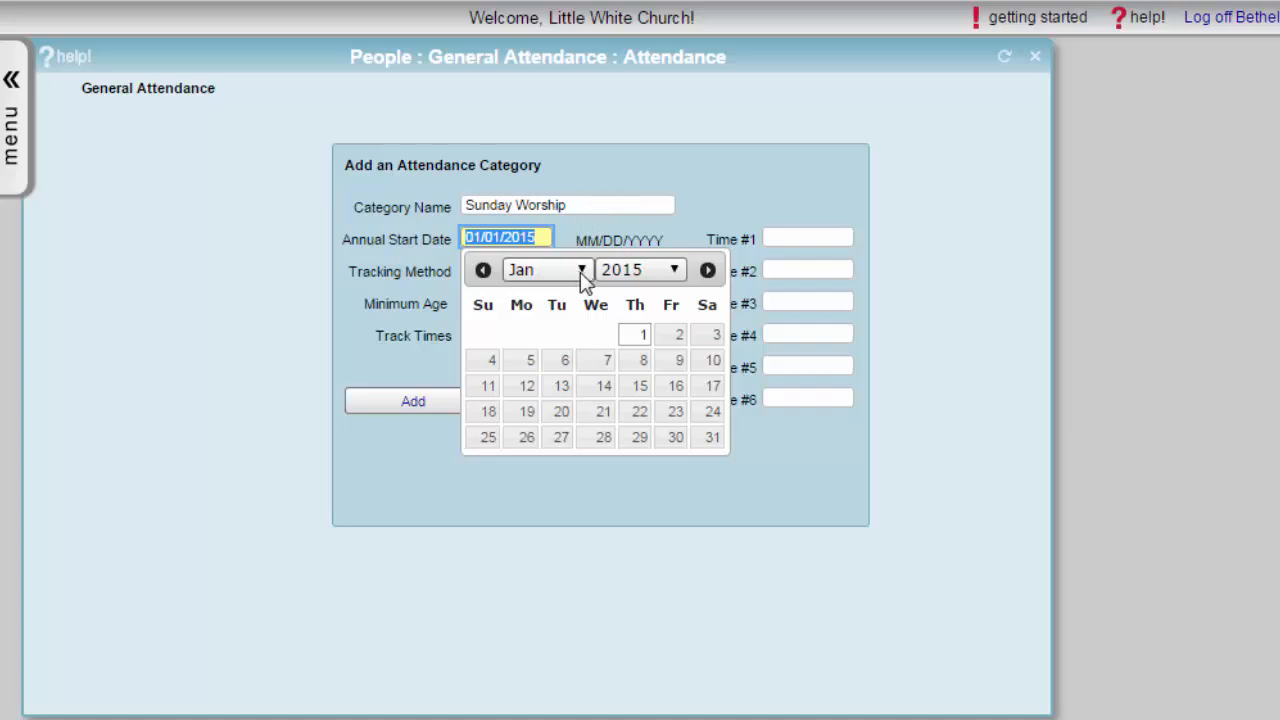
pyautogui.click(676, 272)
pyautogui.click(643, 521)
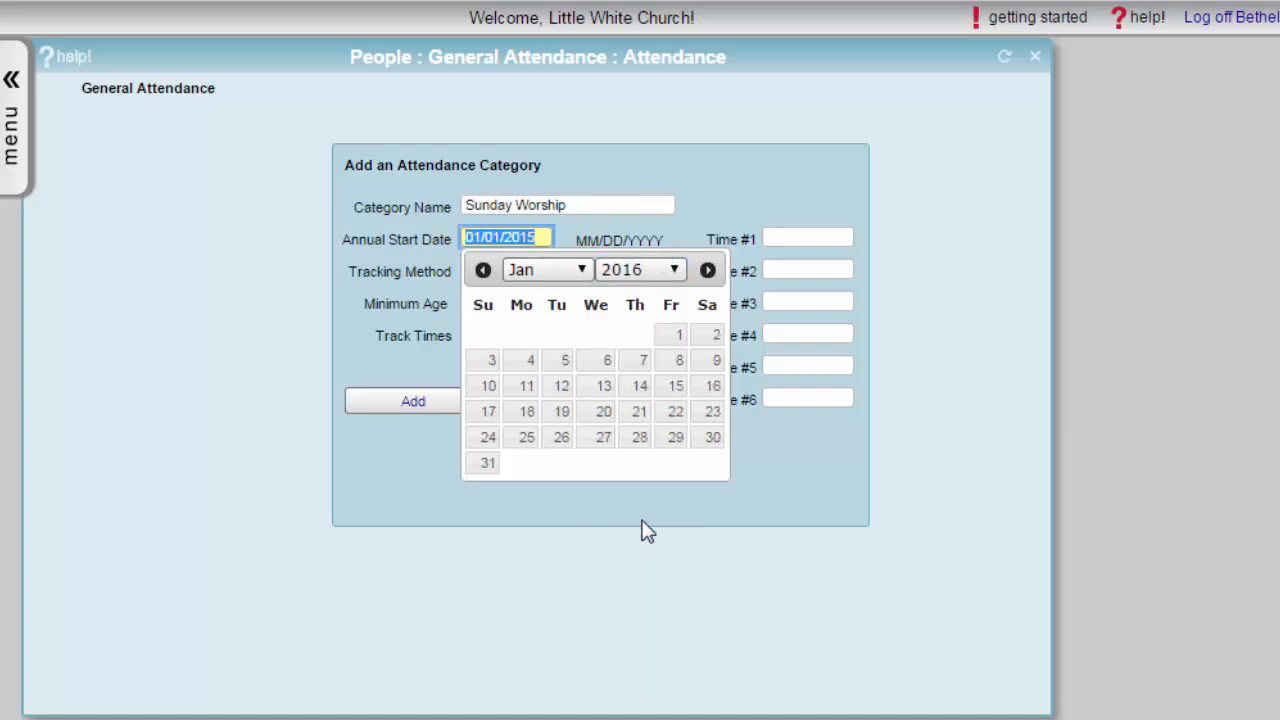
pyautogui.click(490, 360)
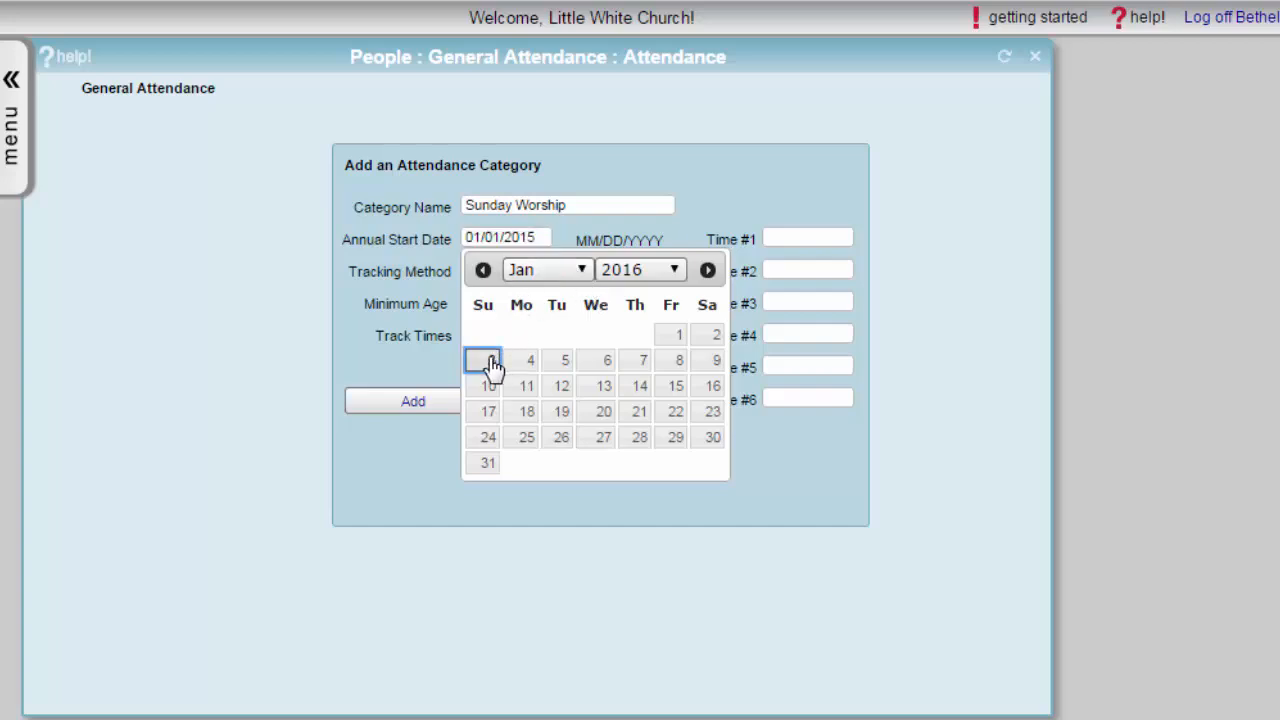
# - Set the Sunday Worship category's tracking method to Summary and its Track Times option to No
pyautogui.click(562, 271)
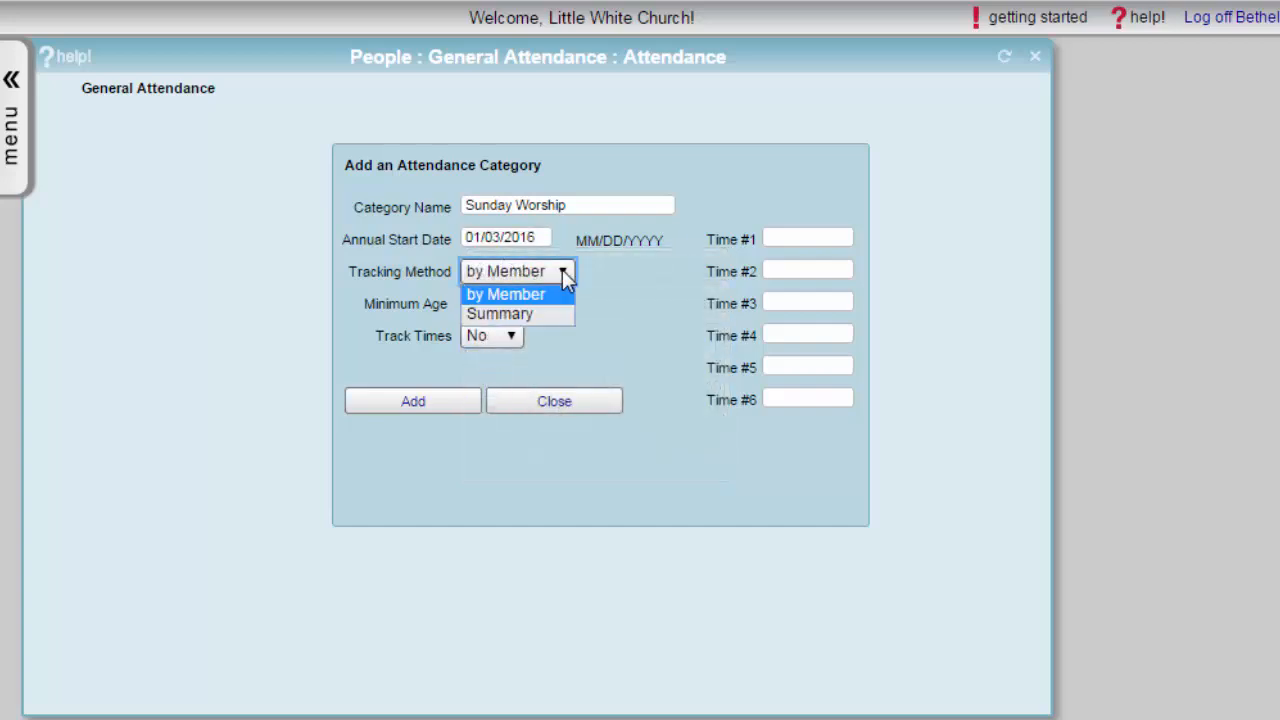
pyautogui.click(529, 316)
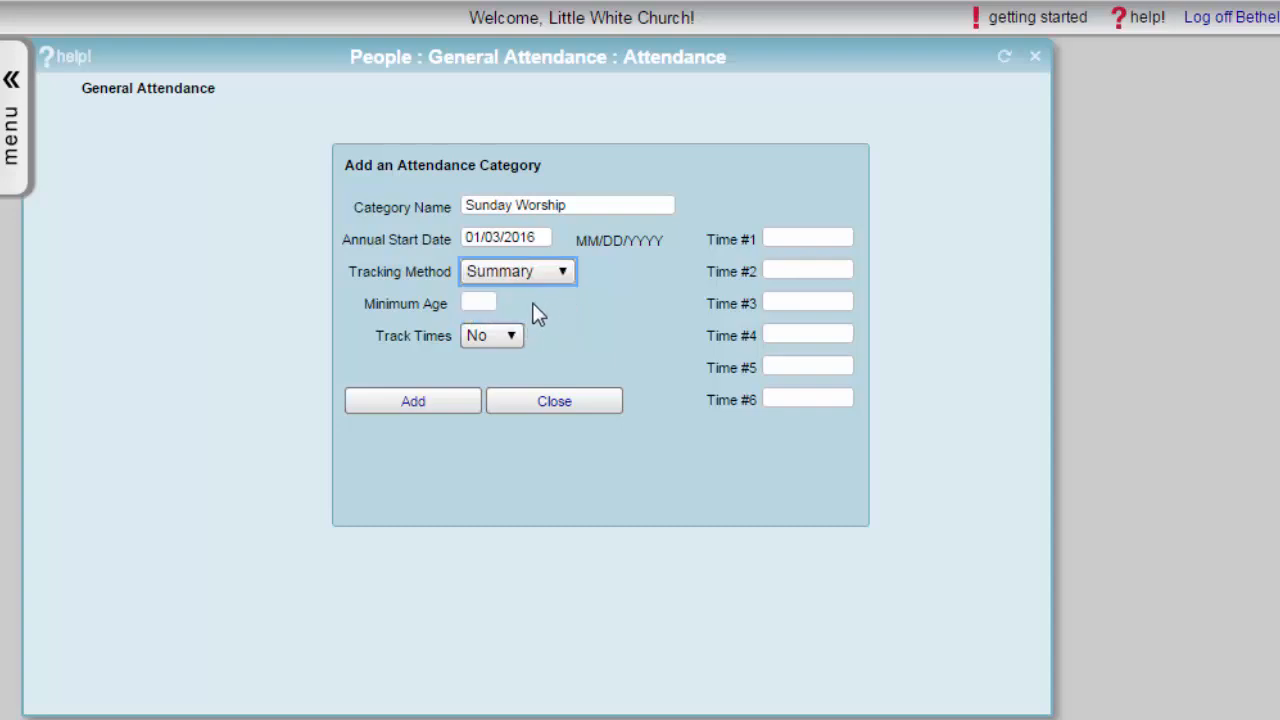
pyautogui.click(512, 337)
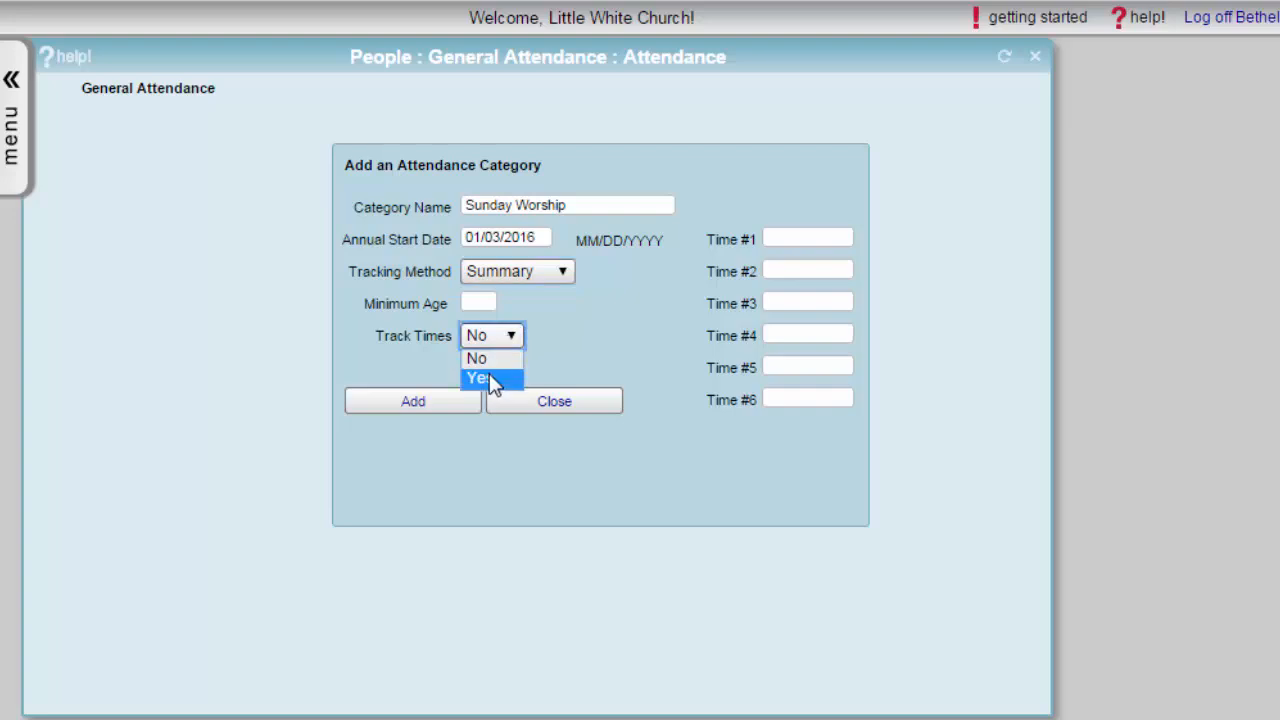
pyautogui.click(489, 376)
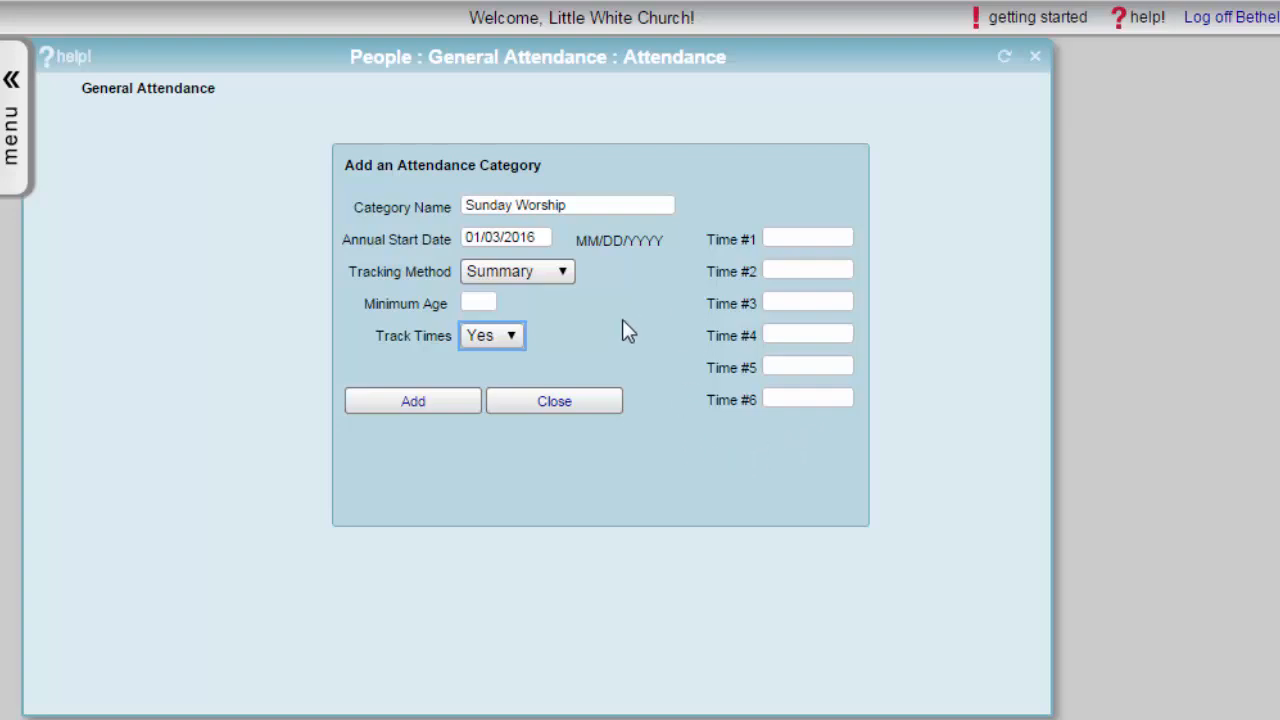
pyautogui.click(513, 336)
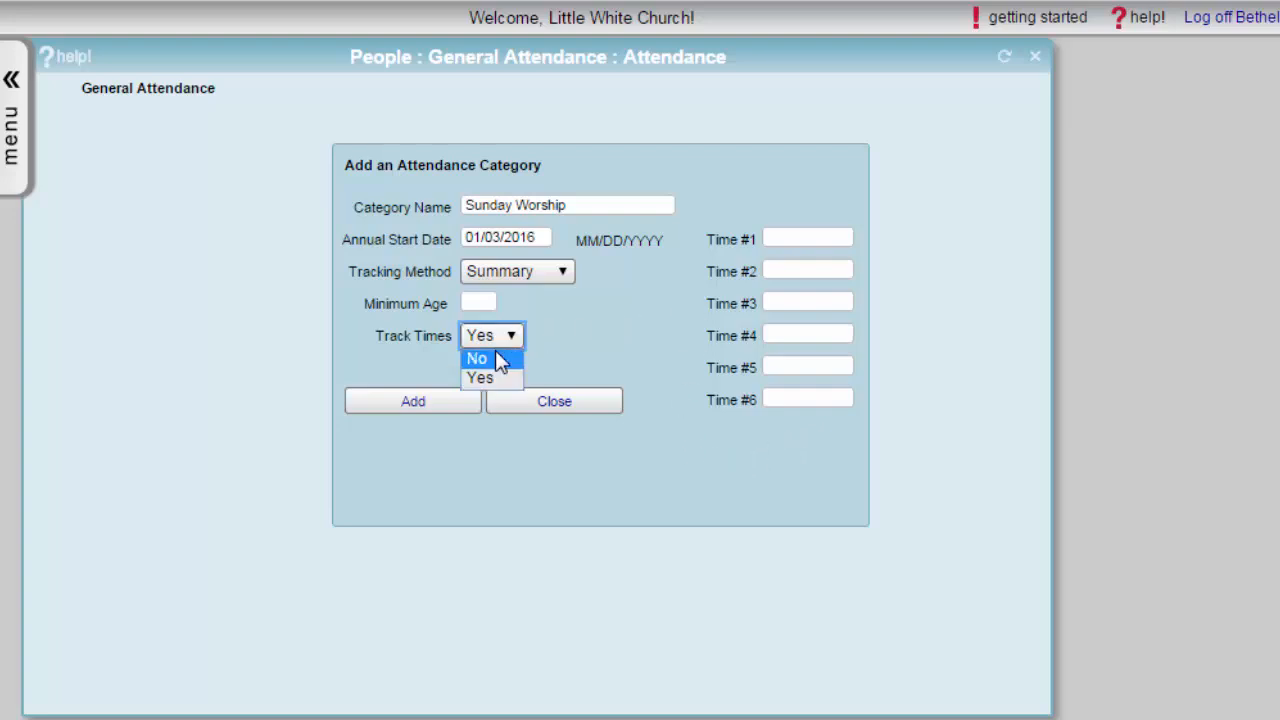
pyautogui.click(497, 352)
# - Enter 9 am as the first service time and add the Sunday Worship attendance category
pyautogui.click(790, 236)
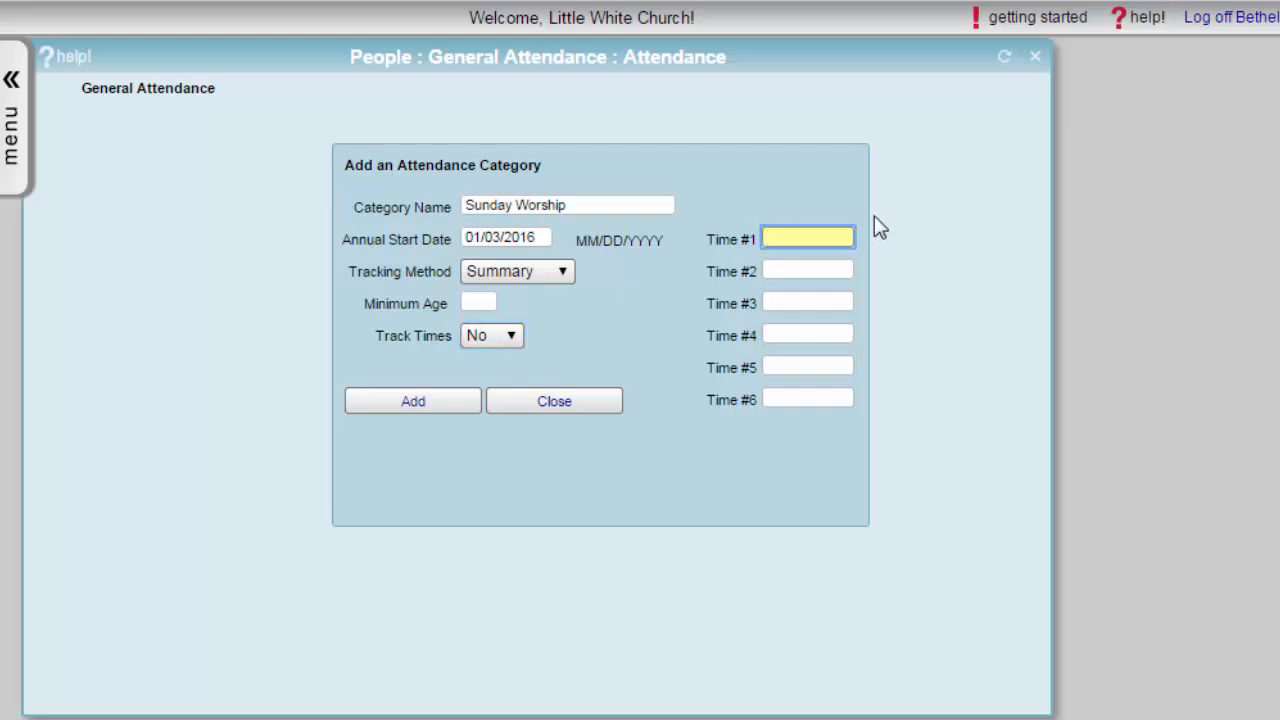
pyautogui.write('9 am')
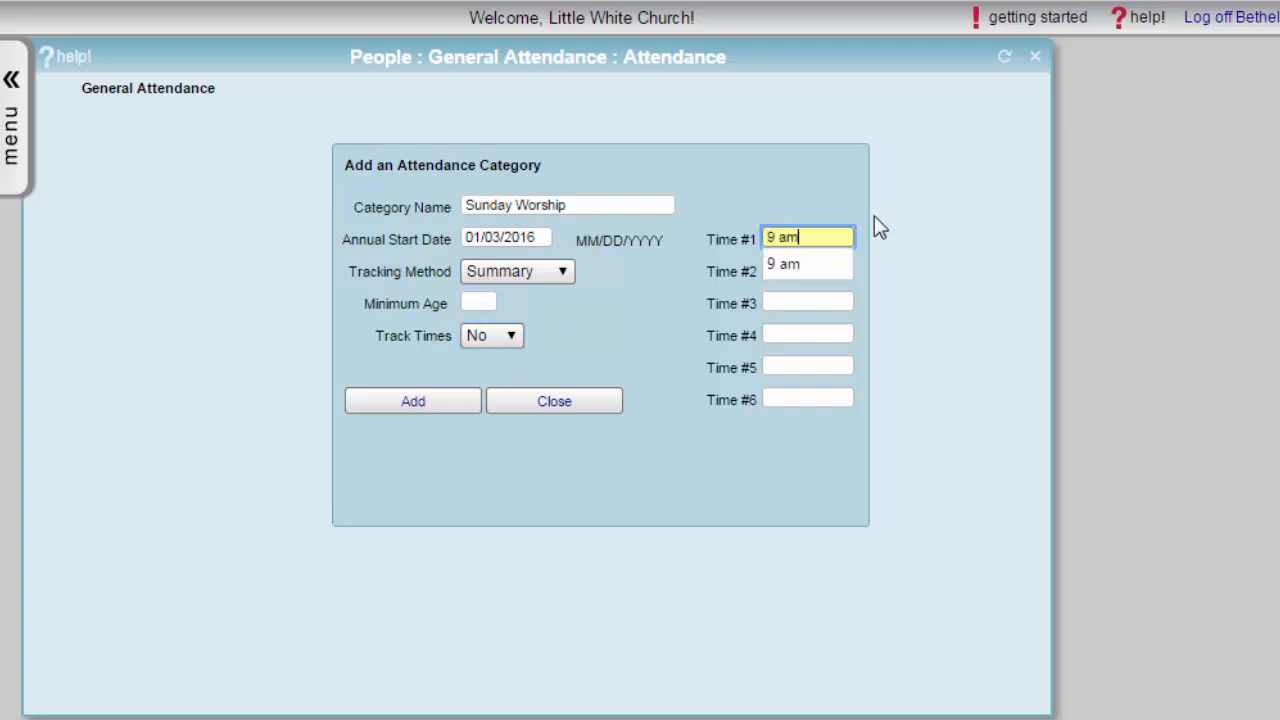
pyautogui.press('Tab')
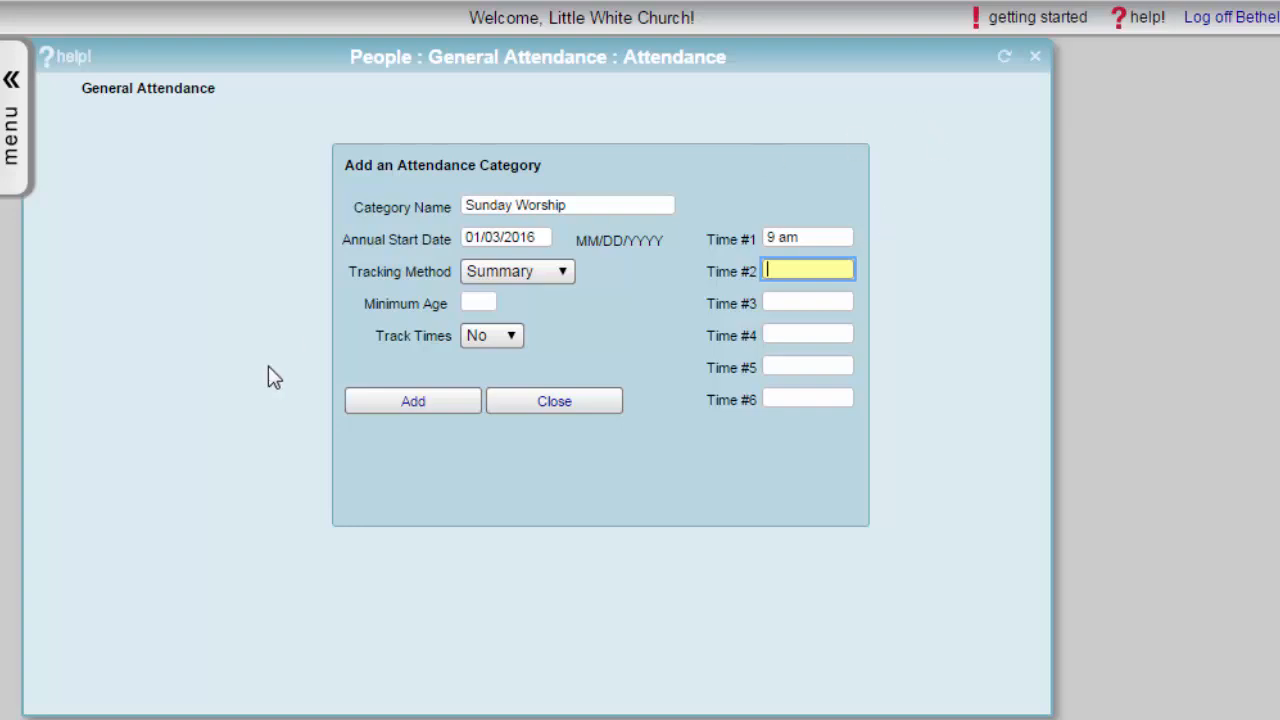
pyautogui.click(413, 398)
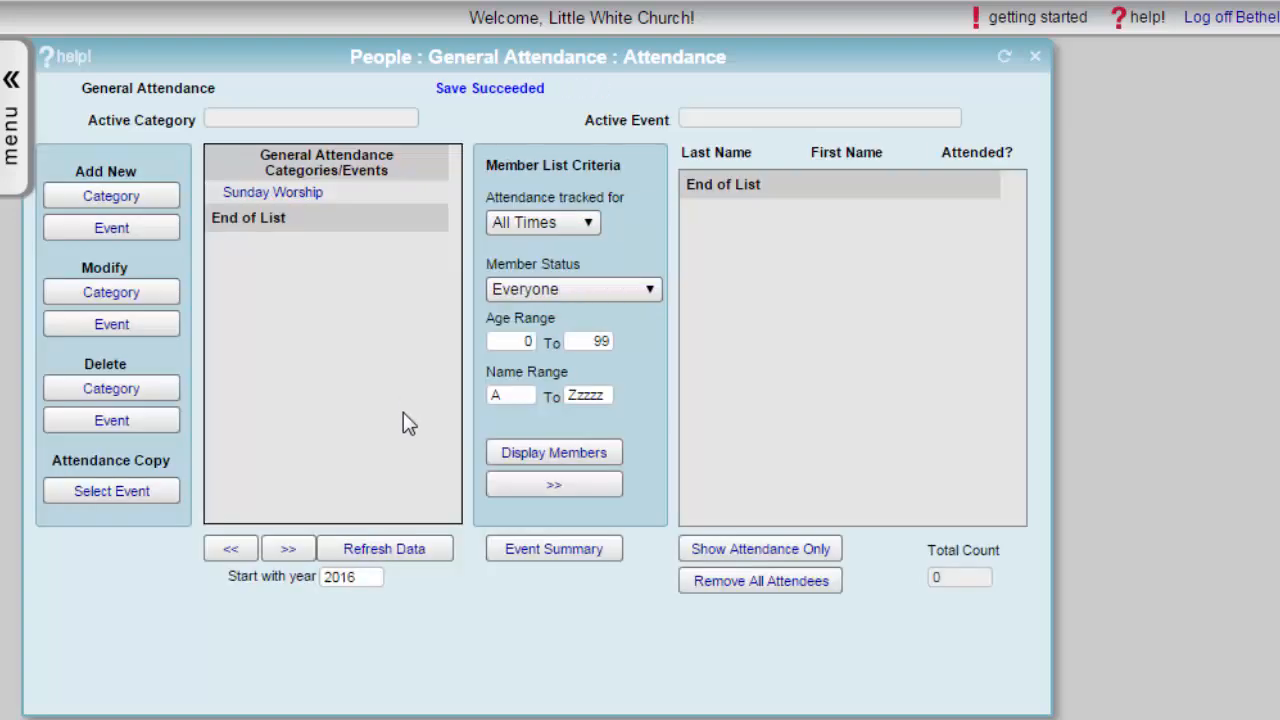
# - Begin a new event named Sunday Worship under the Sunday Worship category, with the event date 01/03/2016
pyautogui.click(287, 197)
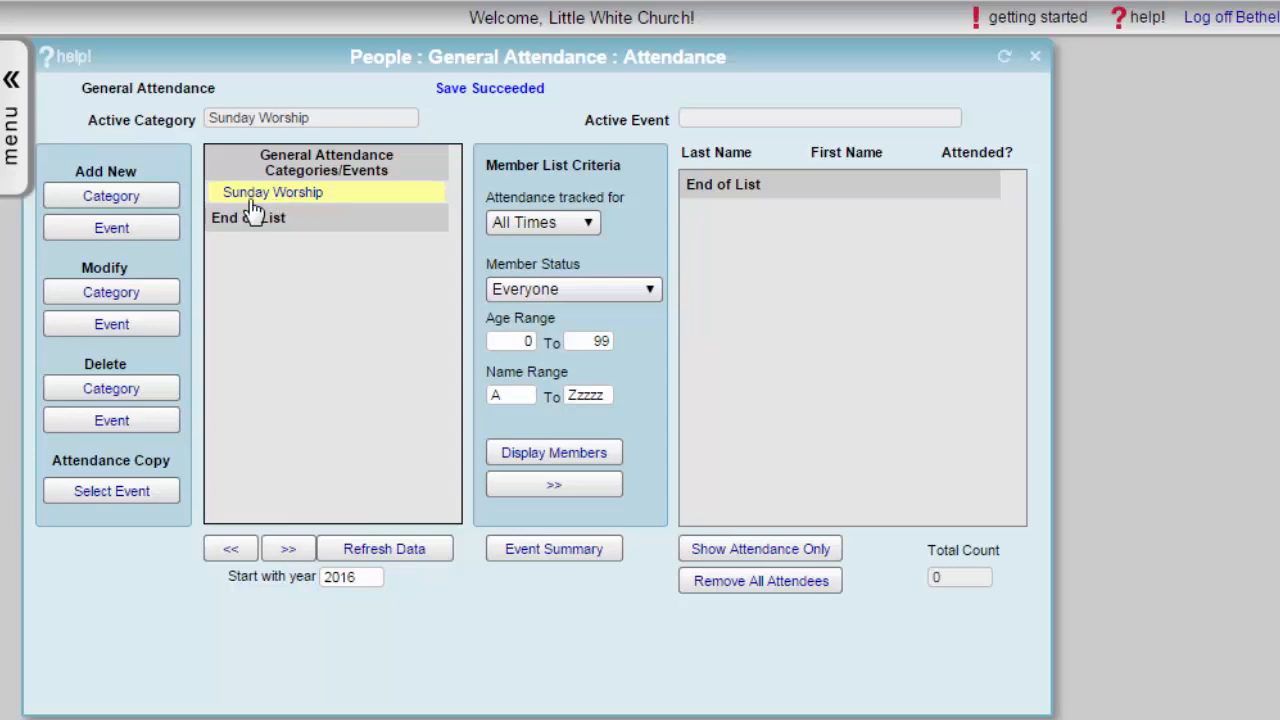
pyautogui.click(137, 229)
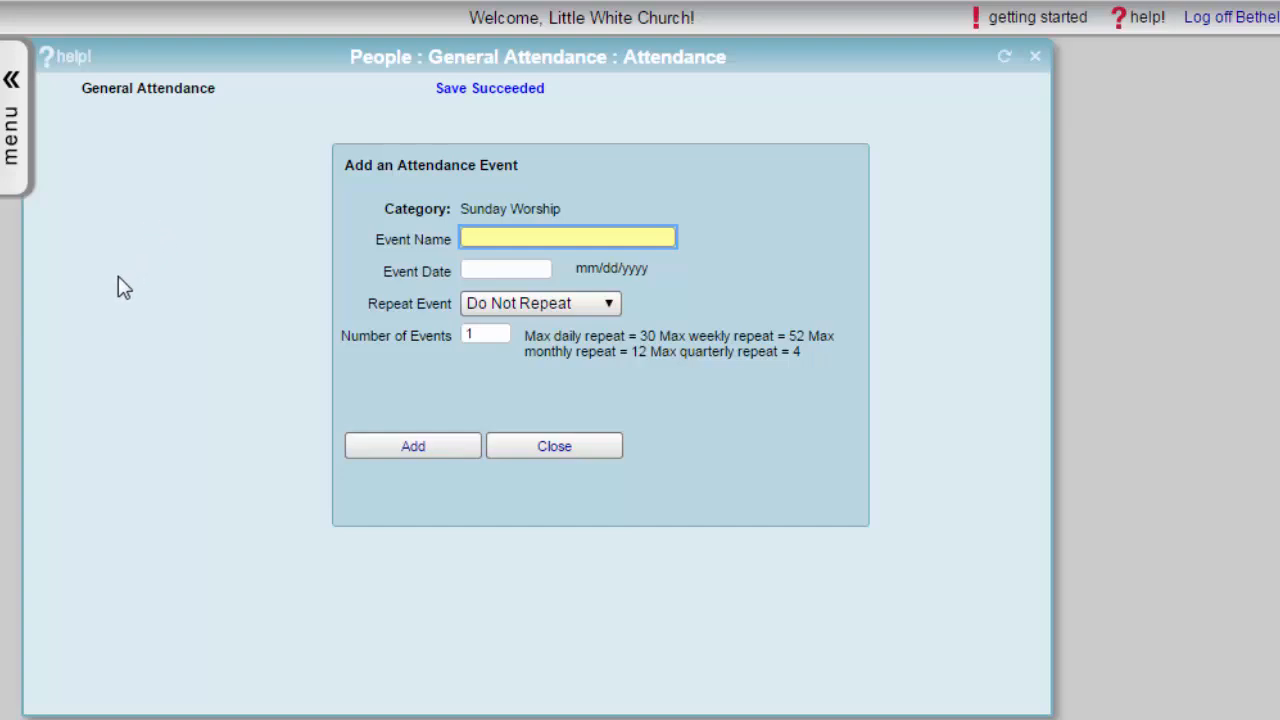
pyautogui.write('Sunday Worship')
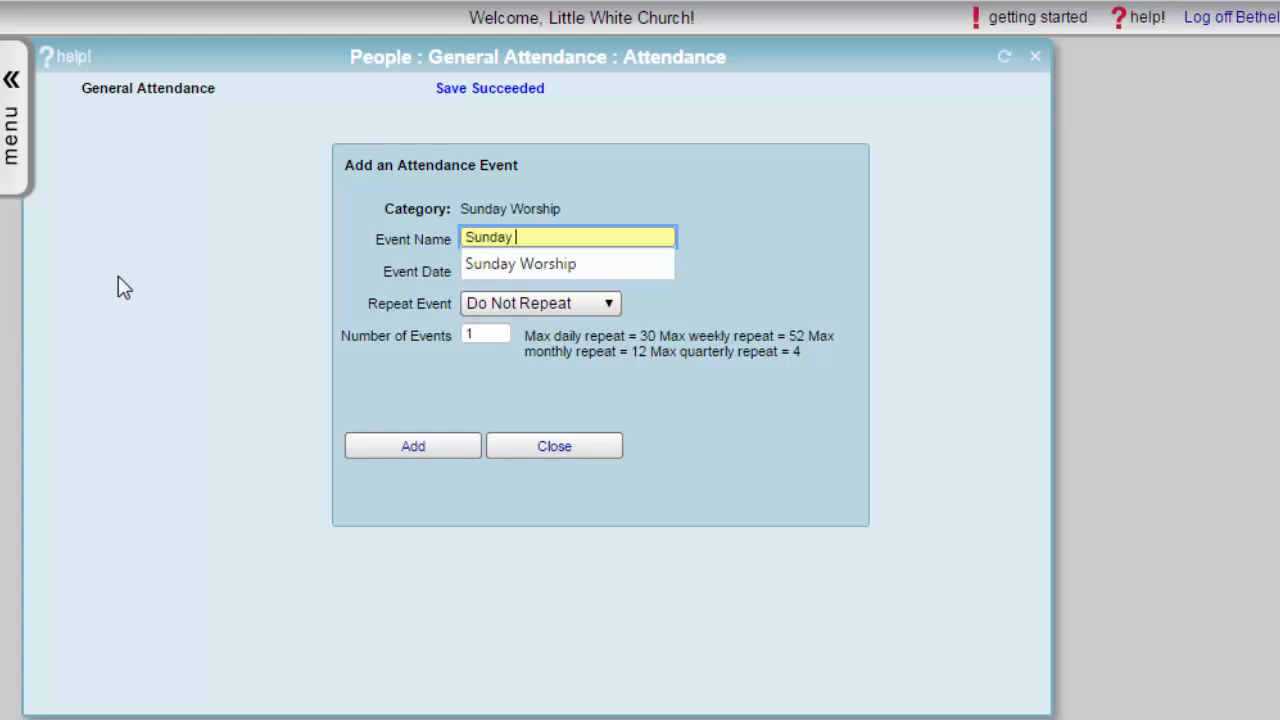
pyautogui.press('Tab')
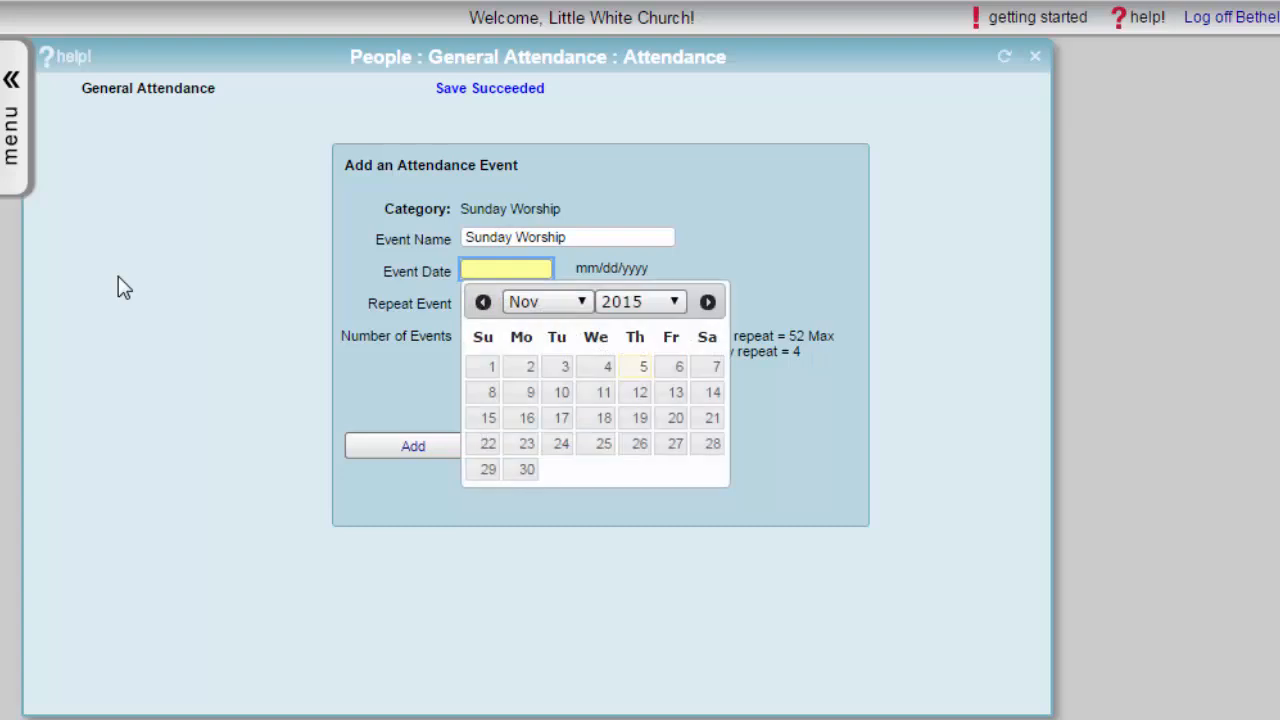
pyautogui.click(673, 301)
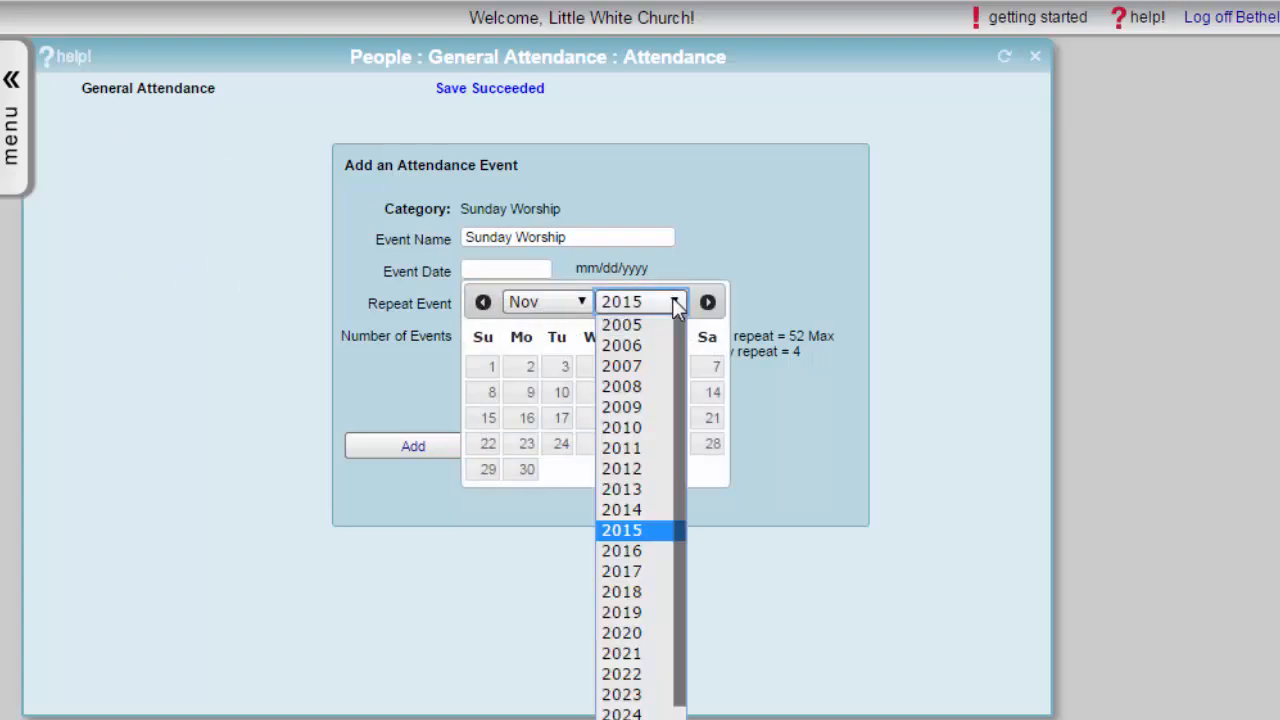
pyautogui.click(640, 552)
pyautogui.click(576, 301)
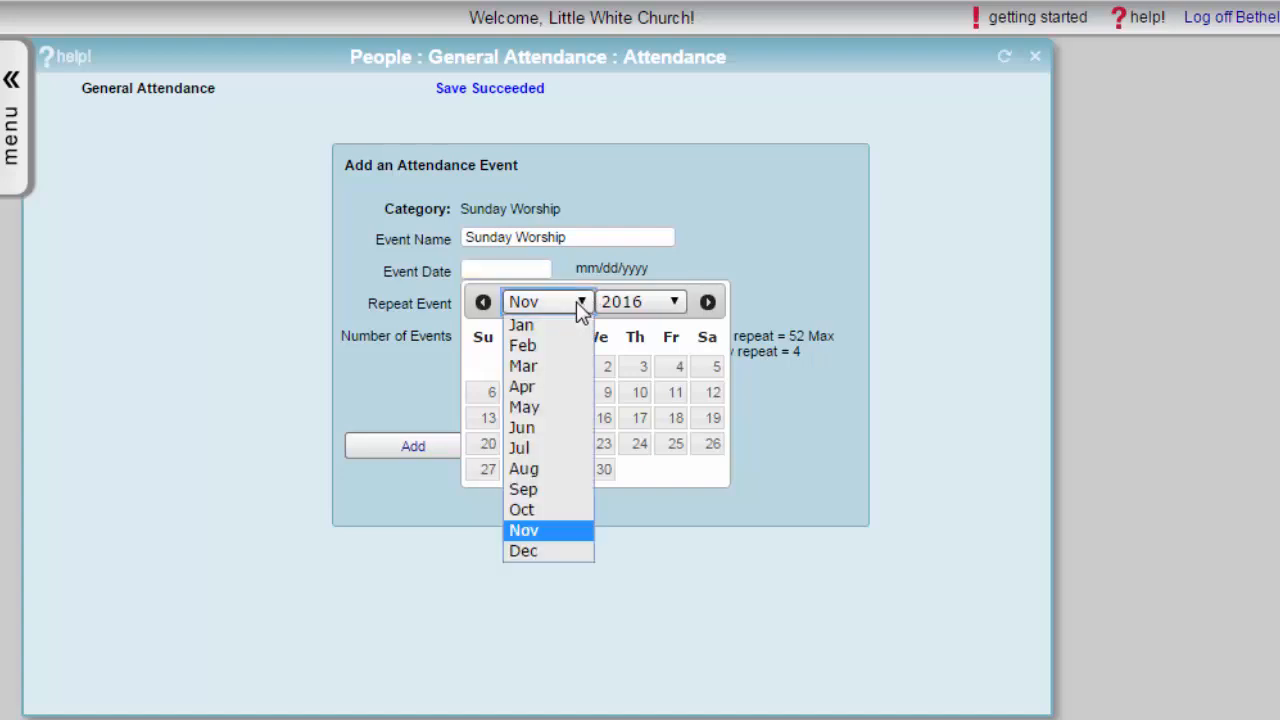
pyautogui.click(522, 326)
pyautogui.click(494, 393)
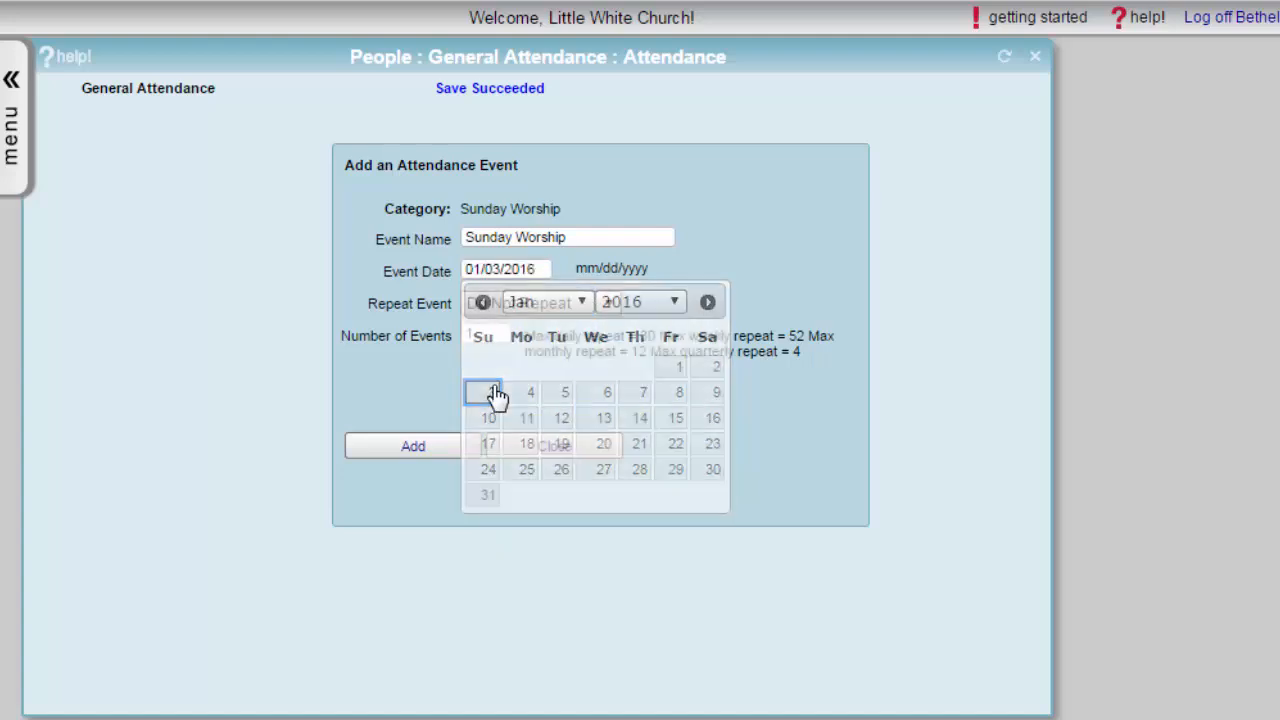
# - Set the event to repeat weekly for 52 events, add it, and expand the Sunday Worship category's event dates
pyautogui.click(603, 308)
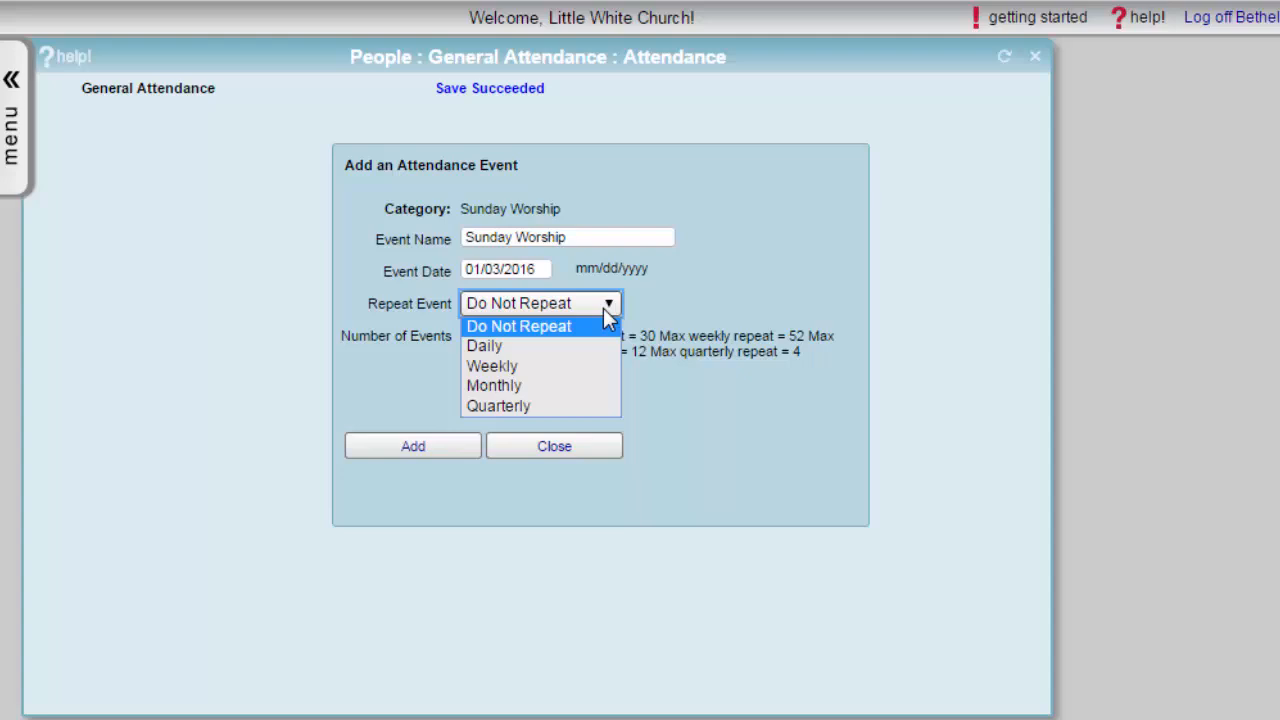
pyautogui.click(517, 366)
pyautogui.click(495, 334)
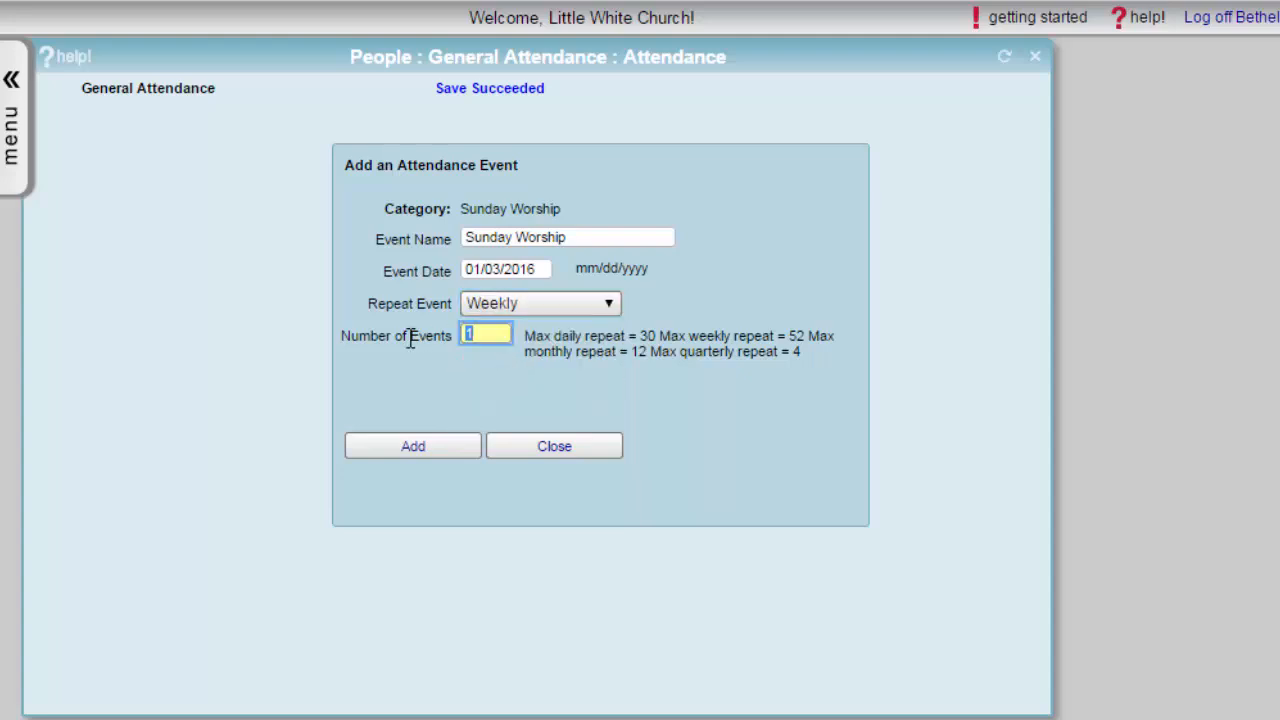
pyautogui.write('52')
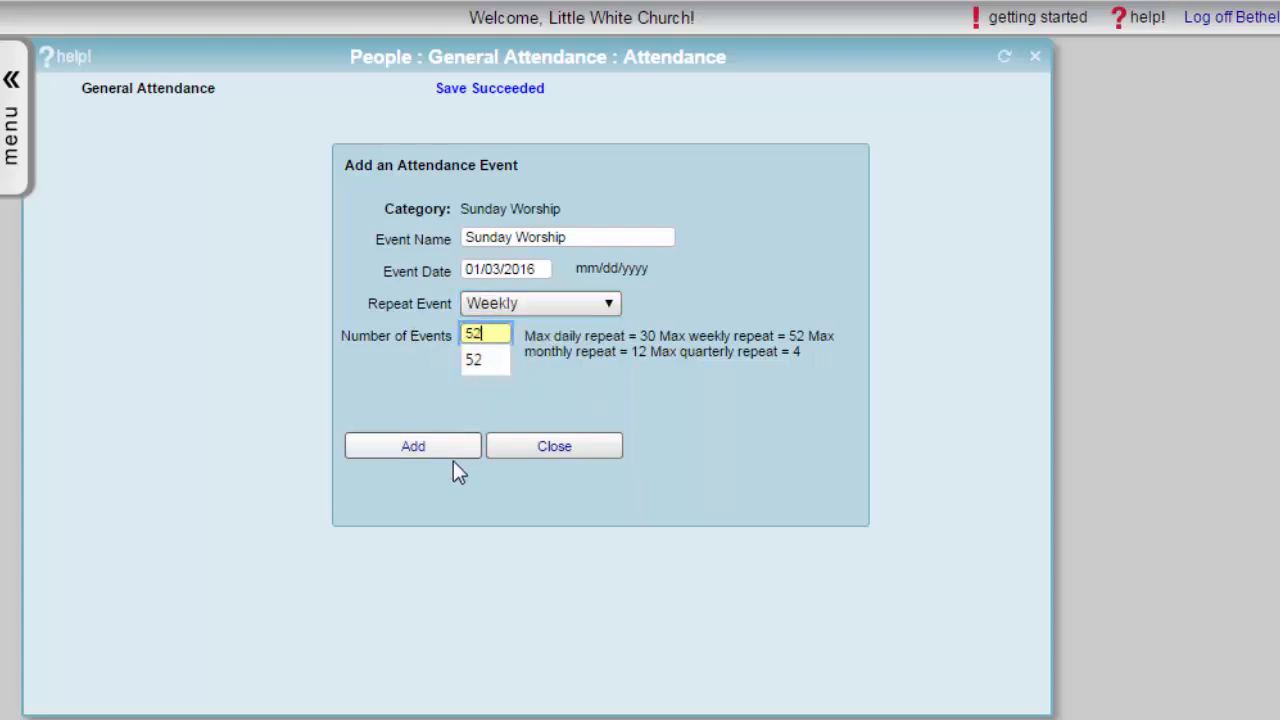
pyautogui.click(440, 508)
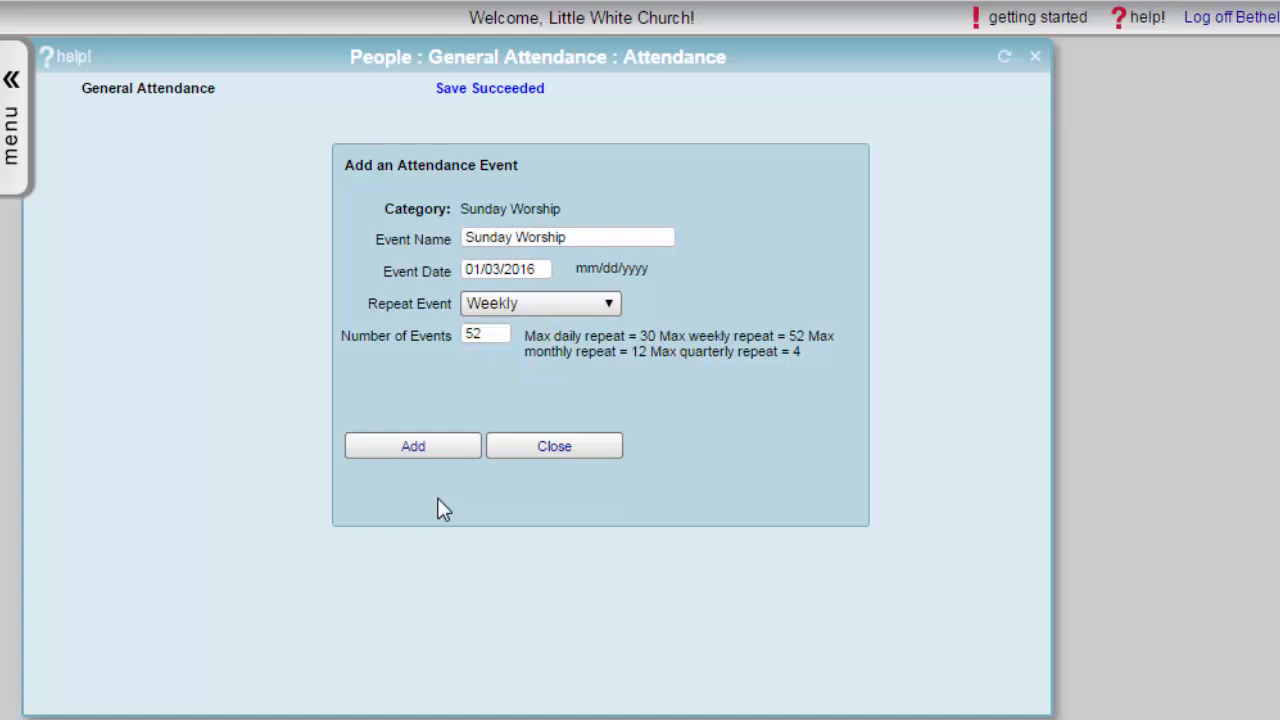
pyautogui.click(430, 448)
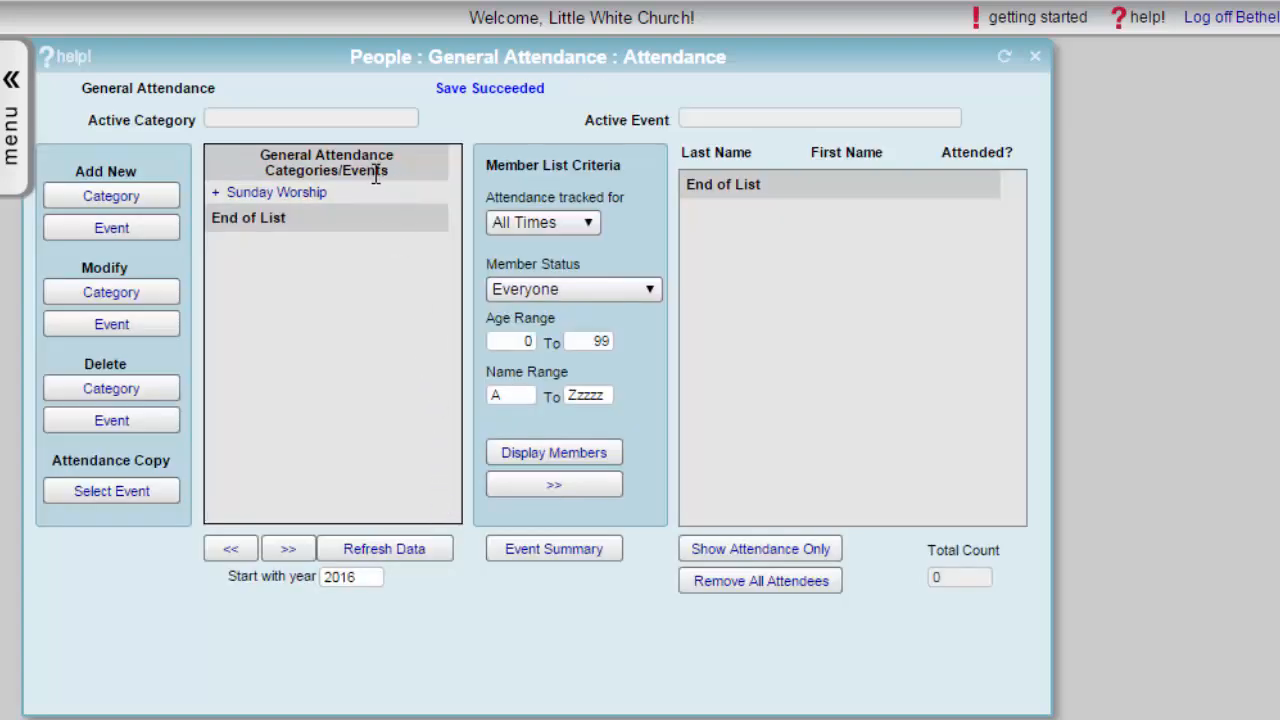
pyautogui.click(218, 193)
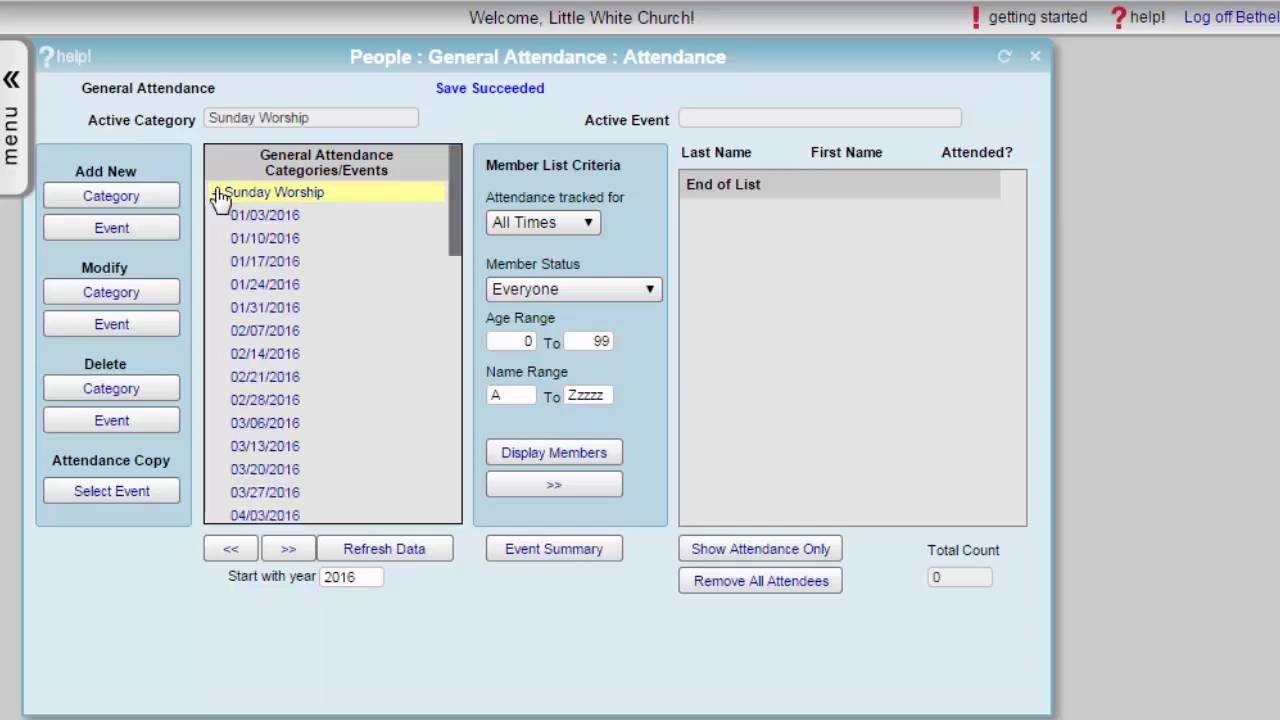